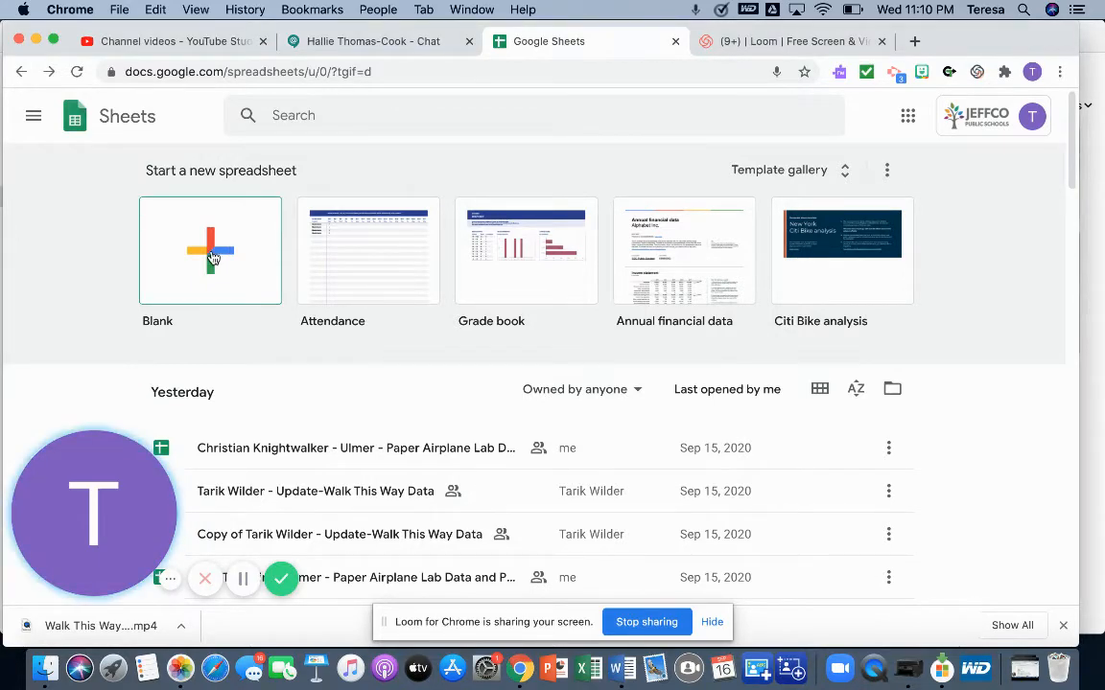
# Step: Create a blank spreadsheet and enter the header "Independent variable" in cell A1
pyautogui.click(213, 257)
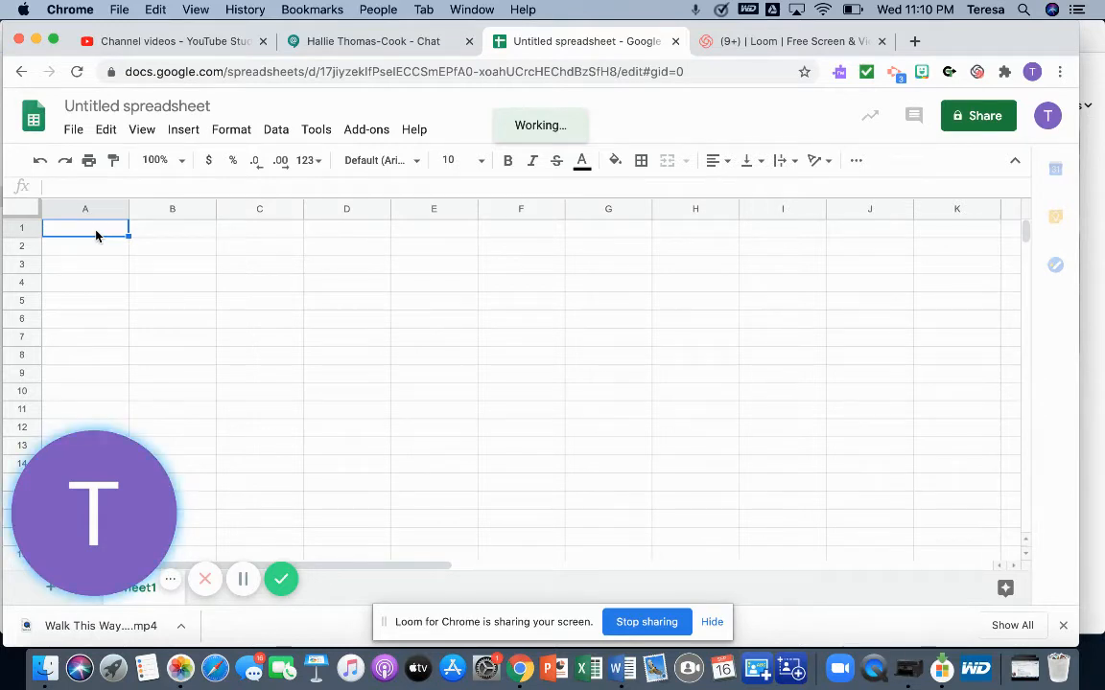
pyautogui.doubleClick(96, 230)
pyautogui.write('I')
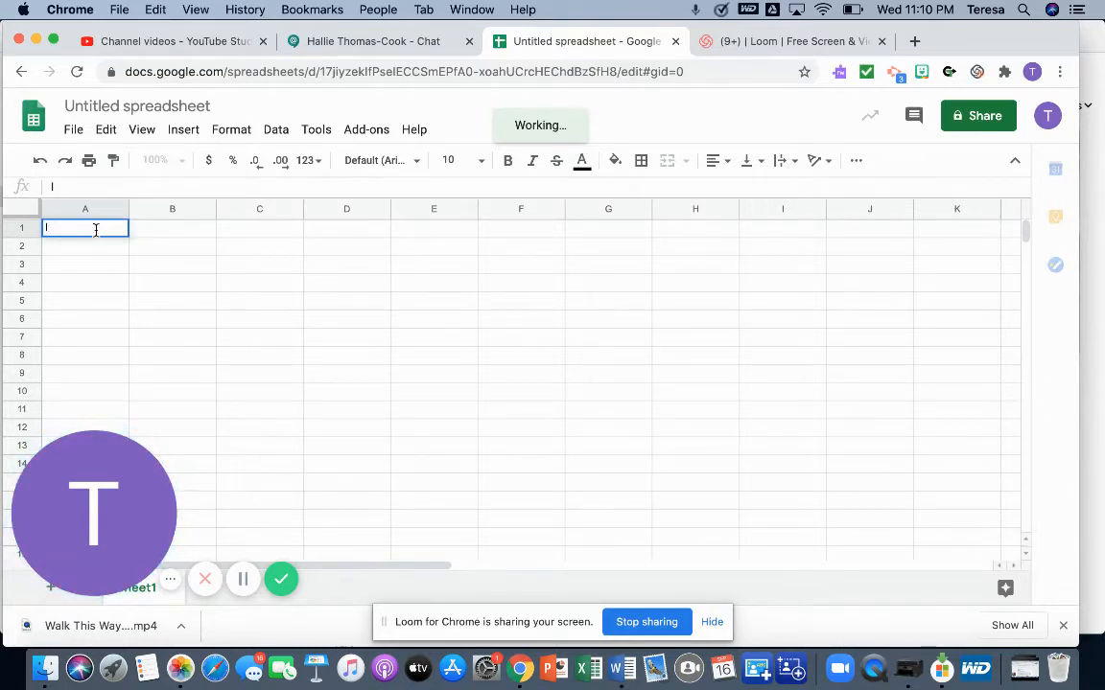
pyautogui.write('ndependent varib')
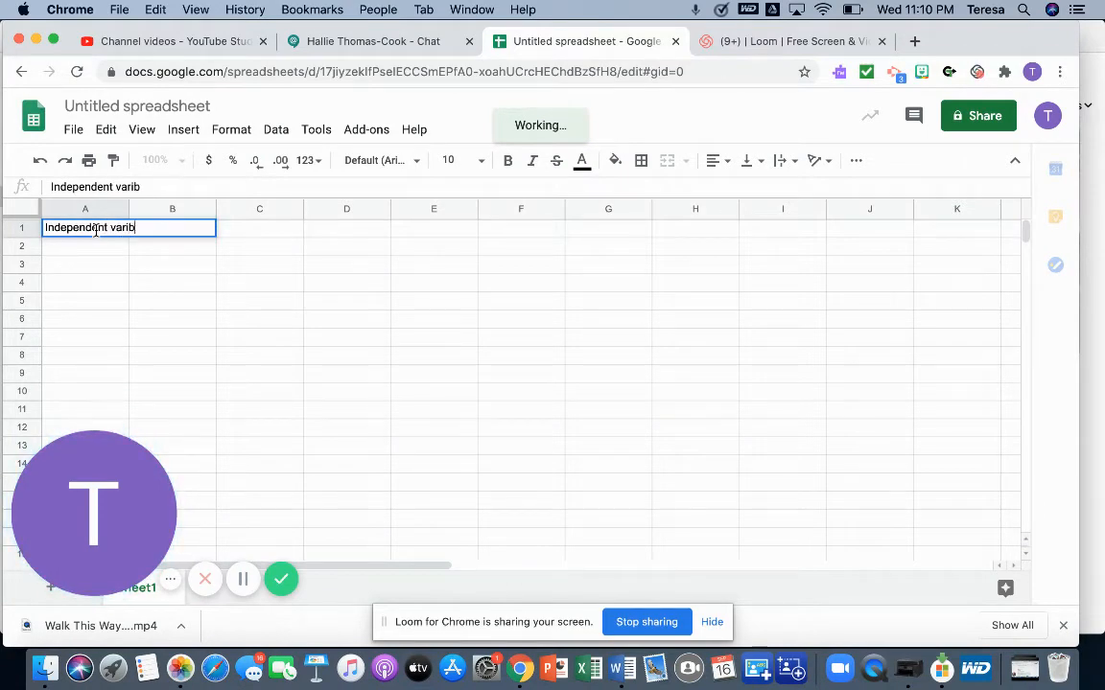
pyautogui.press('BackSpace')
pyautogui.press('BackSpace')
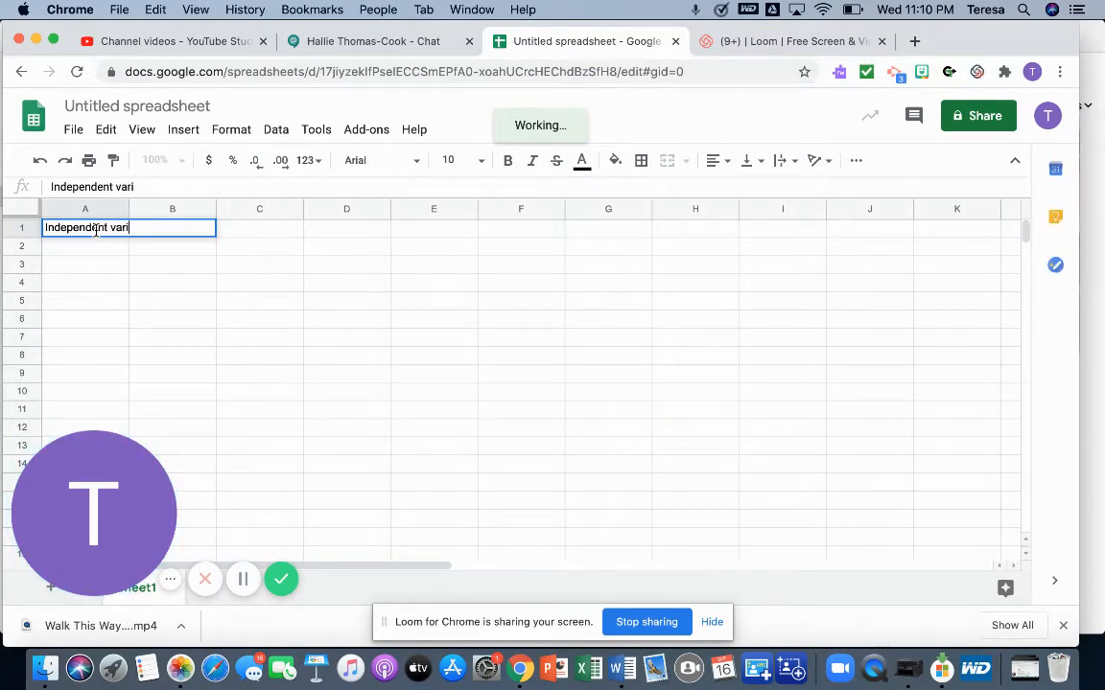
pyautogui.write('iable')
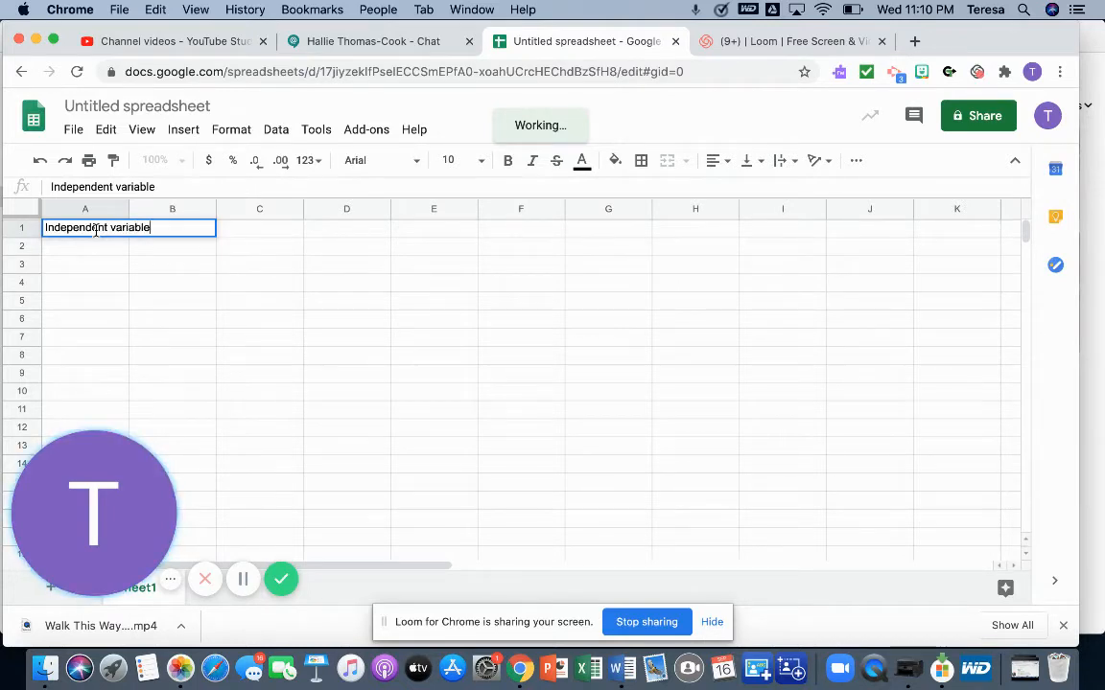
pyautogui.press('Tab')
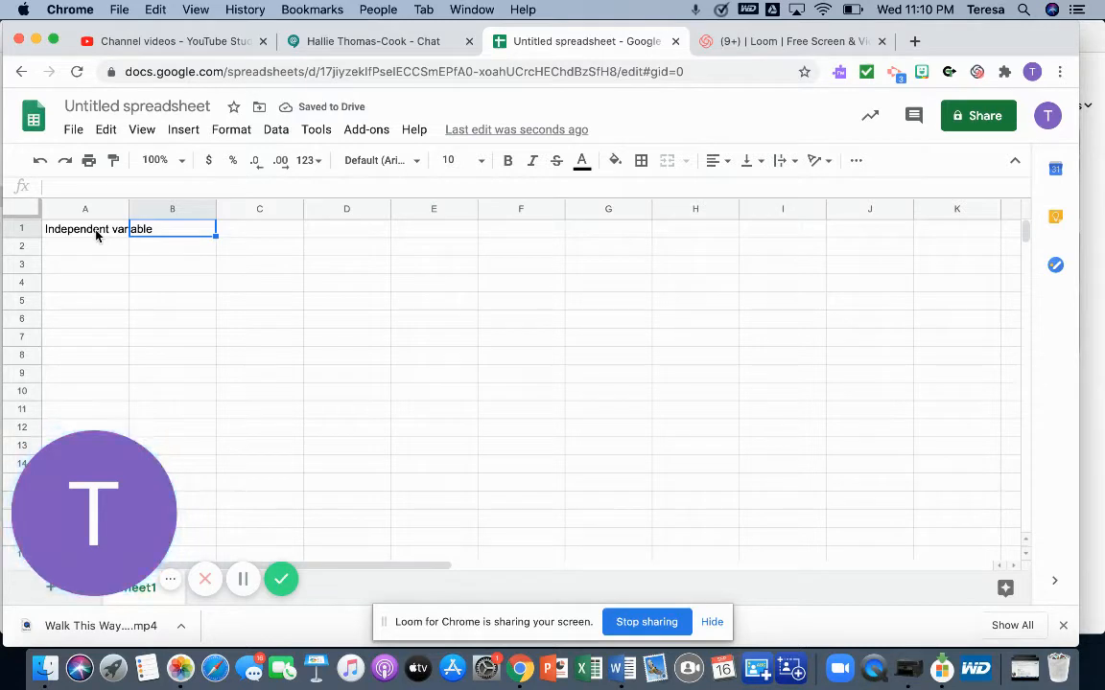
# Step: Enter the header "Speed (m/s)" in cell B1
pyautogui.press('Tab')
pyautogui.press('Tab')
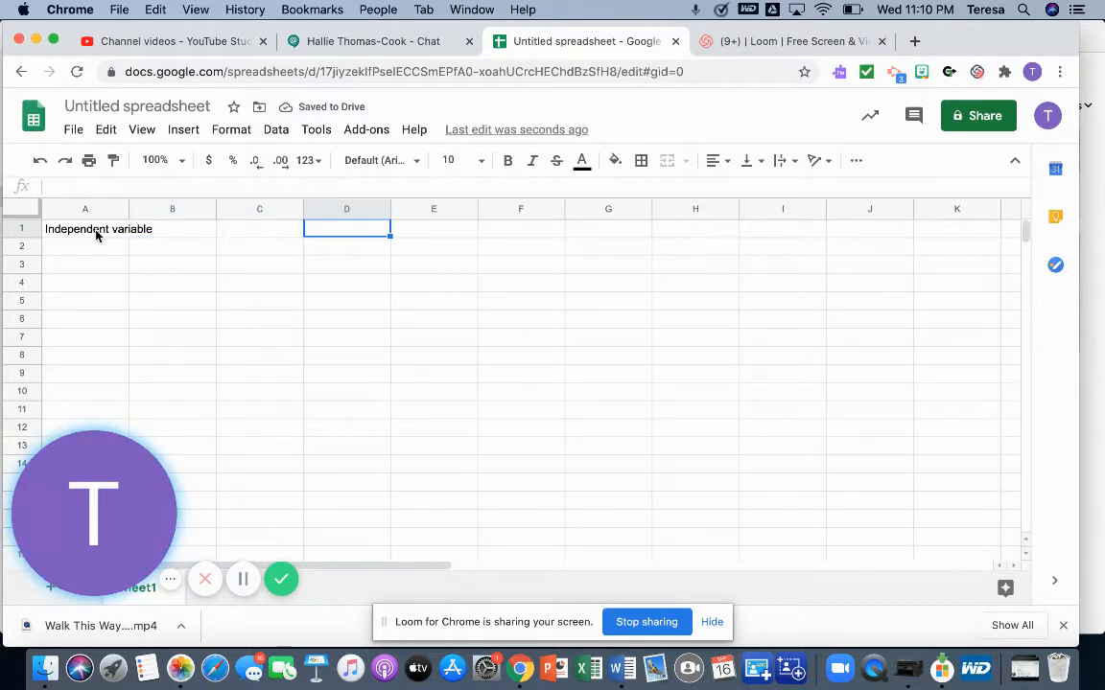
pyautogui.hotkey('shift', 'Tab')
pyautogui.hotkey('shift', 'Tab')
pyautogui.hotkey('shift', 'Tab')
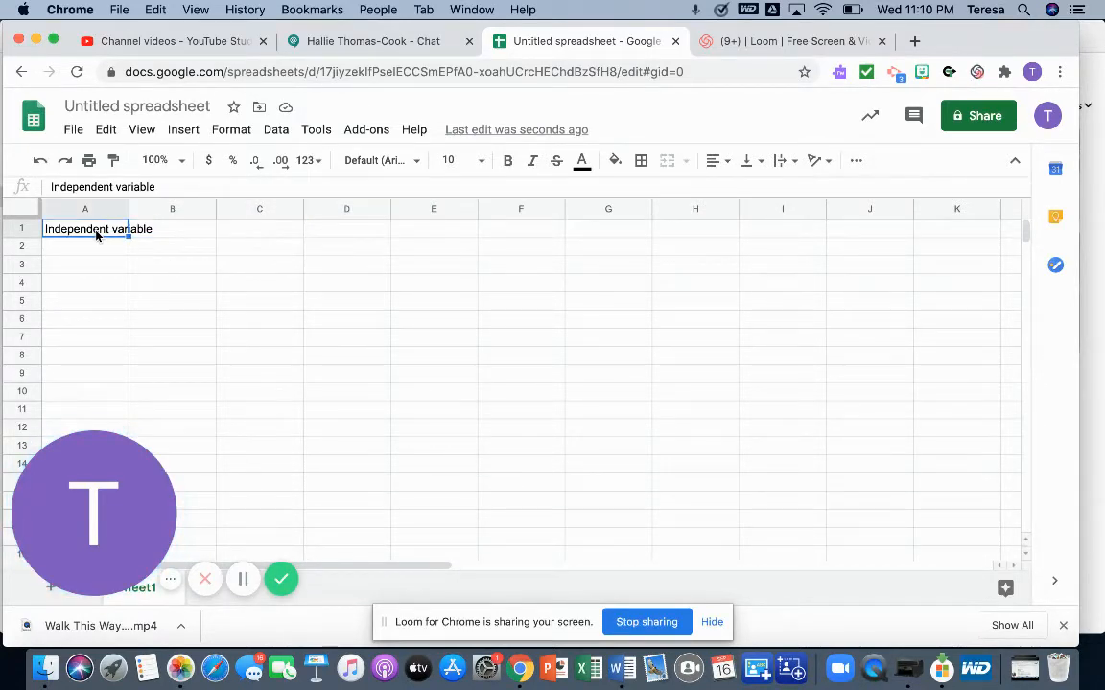
pyautogui.press('Tab')
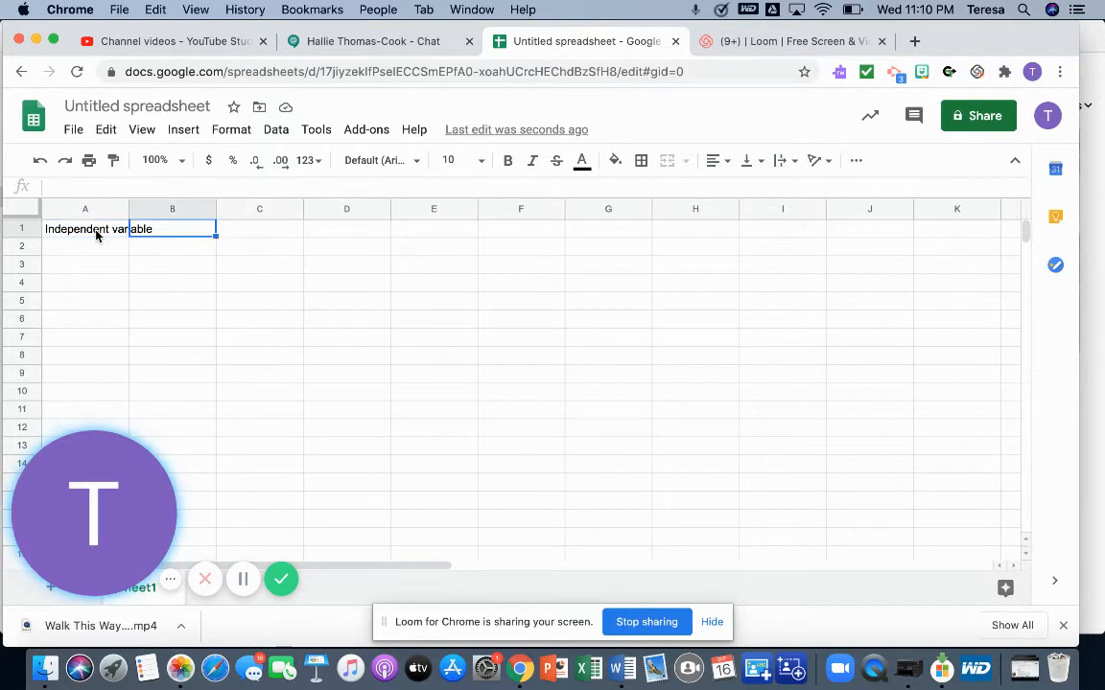
pyautogui.write('Speed ')
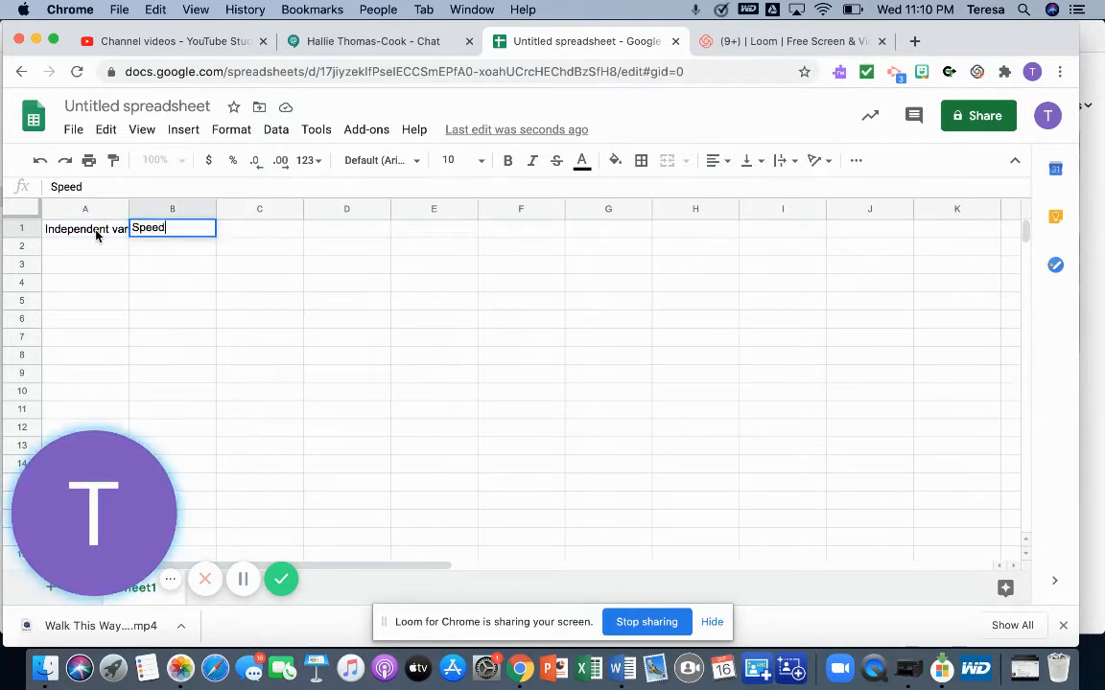
pyautogui.write('(m/s')
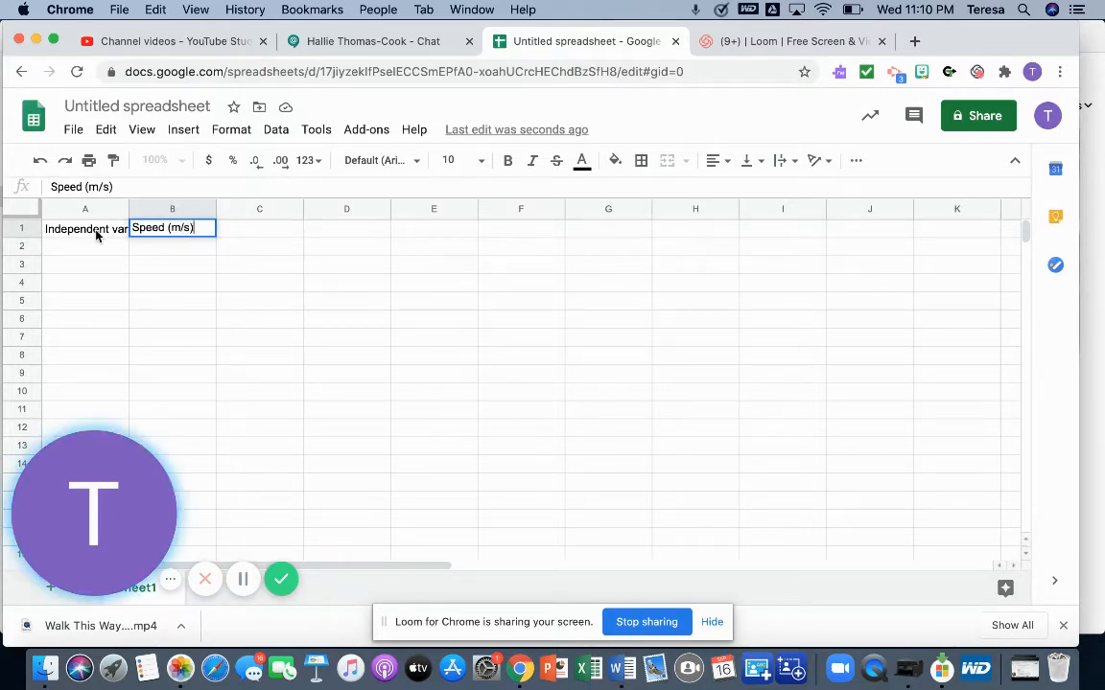
pyautogui.press('Return')
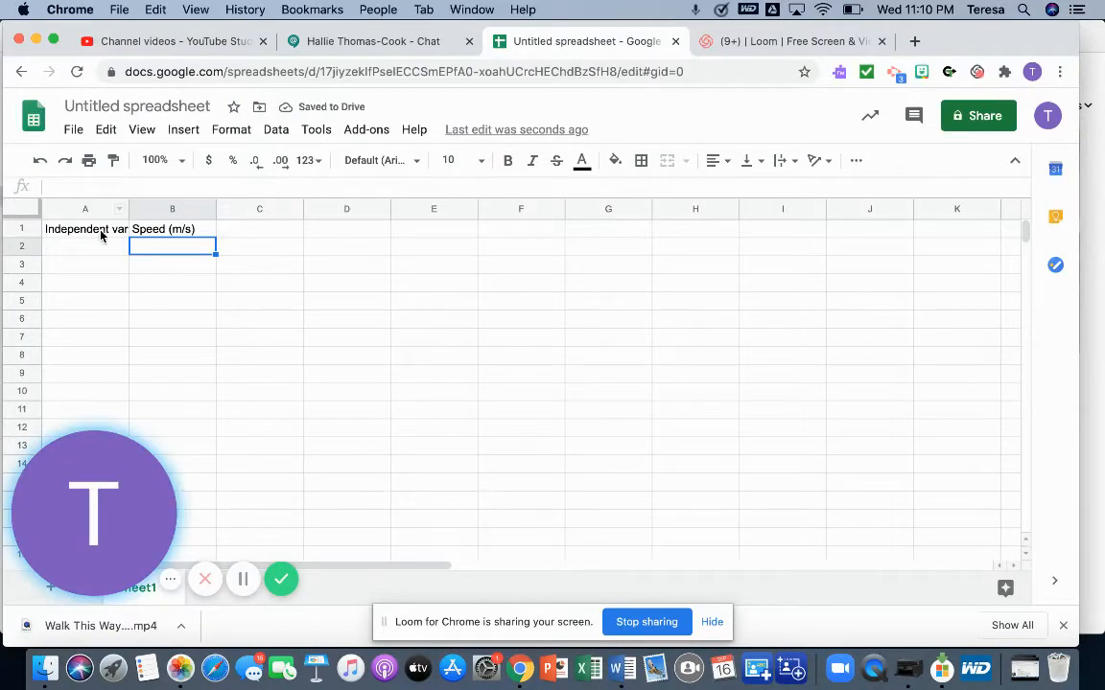
# Step: Widen column A to fit its header text, and narrow it back to its original width
pyautogui.click(100, 235)
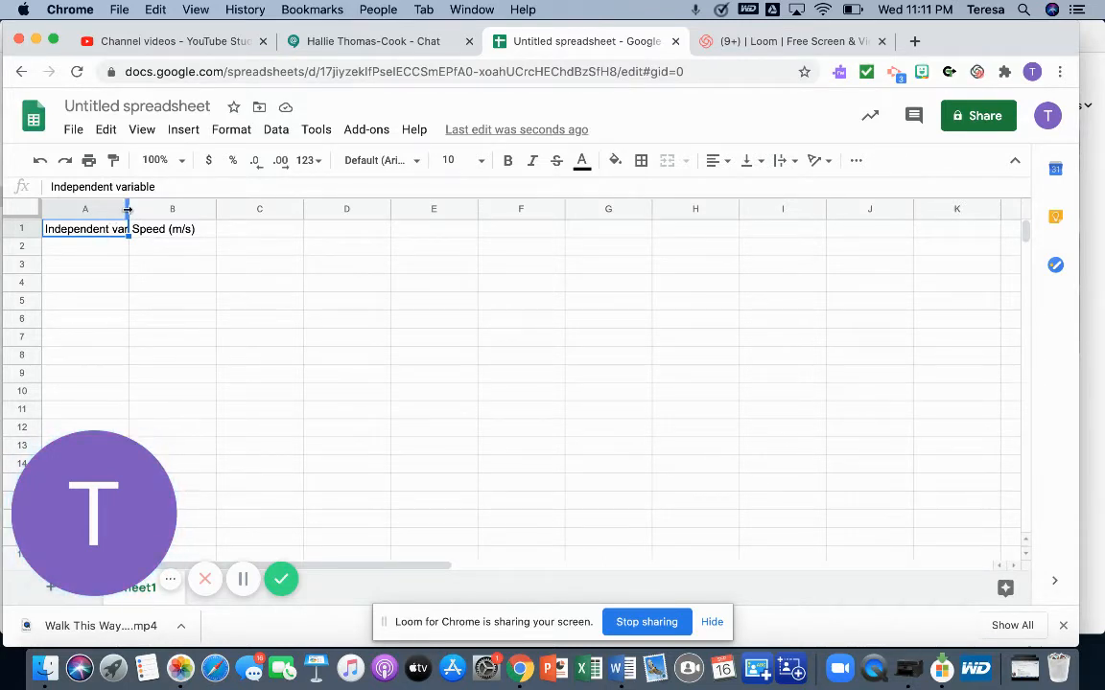
pyautogui.moveTo(127, 209); pyautogui.dragTo(168, 207)
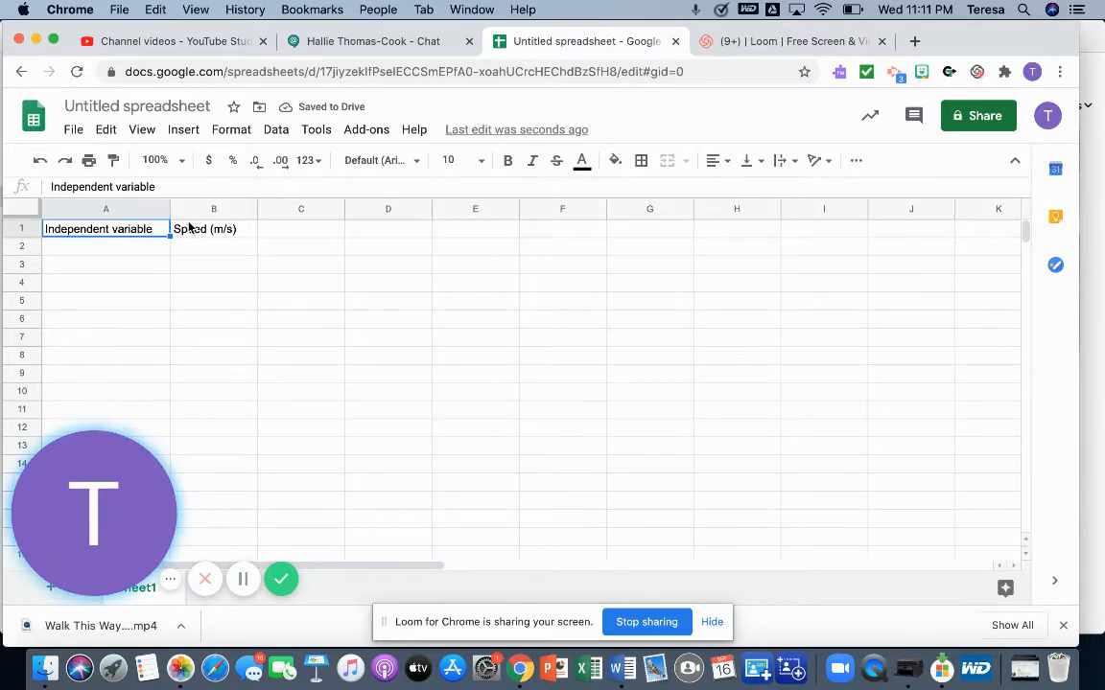
pyautogui.moveTo(170, 208); pyautogui.dragTo(128, 209)
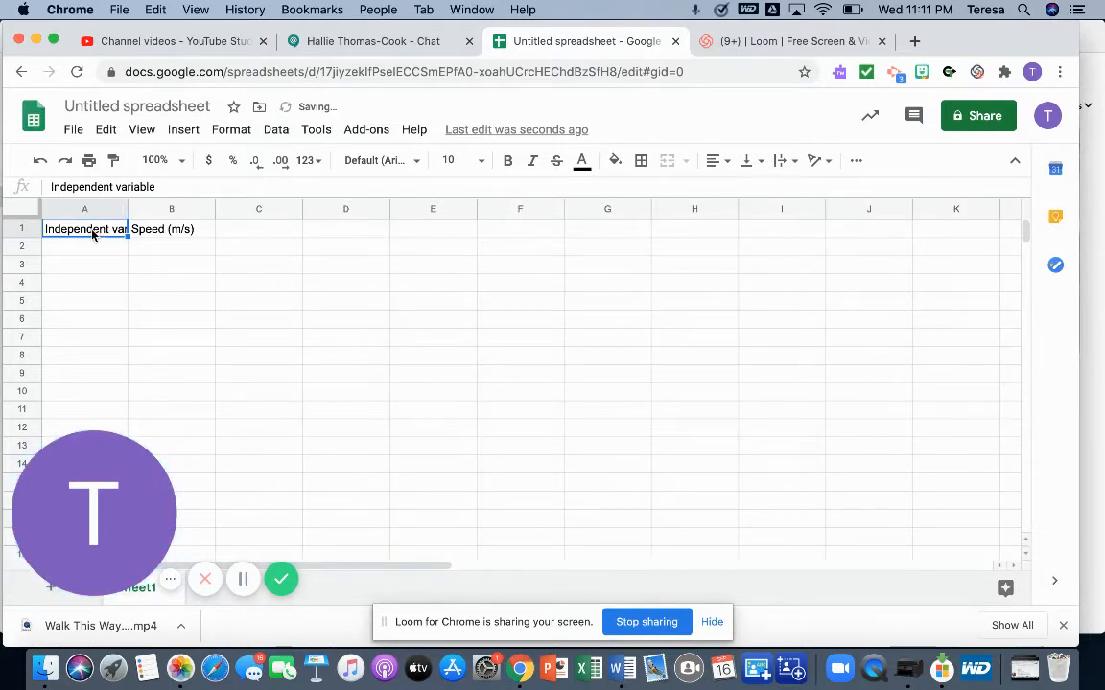
pyautogui.click(146, 251)
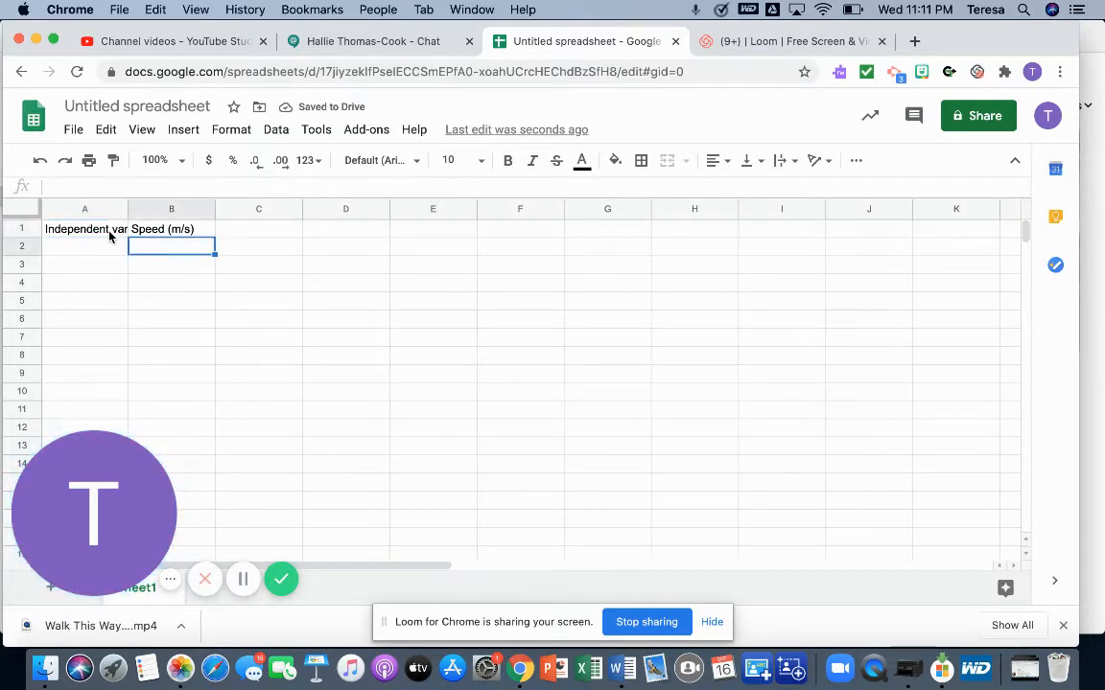
# Step: Wrap the text of the "Independent variable" header in cell A1
pyautogui.click(110, 236)
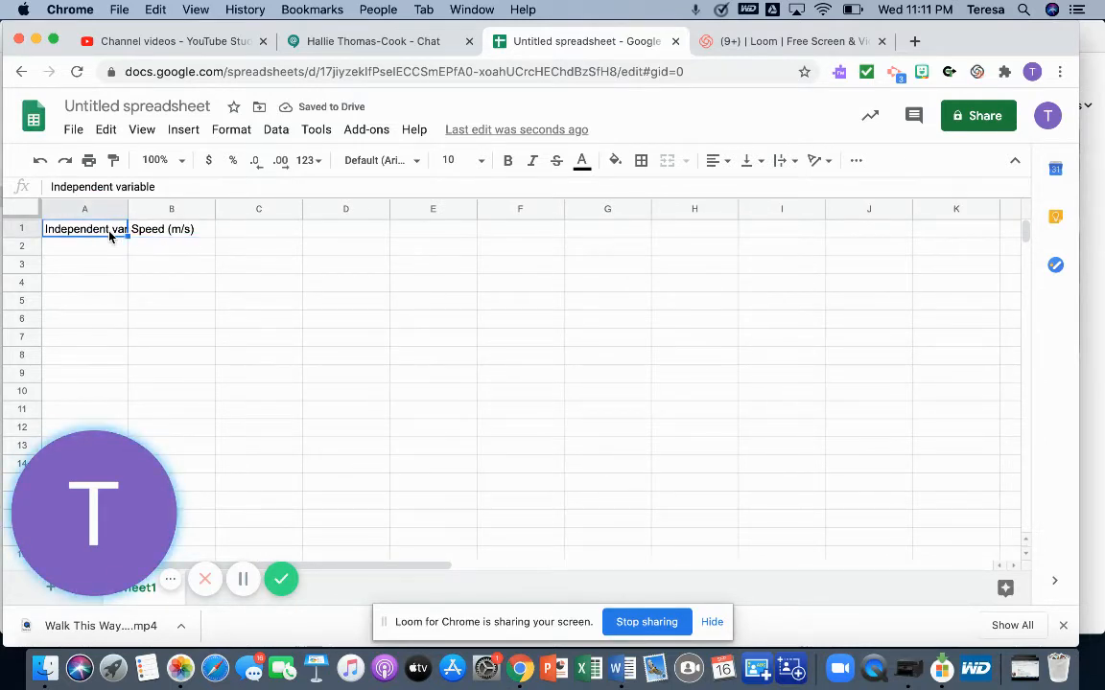
pyautogui.click(234, 132)
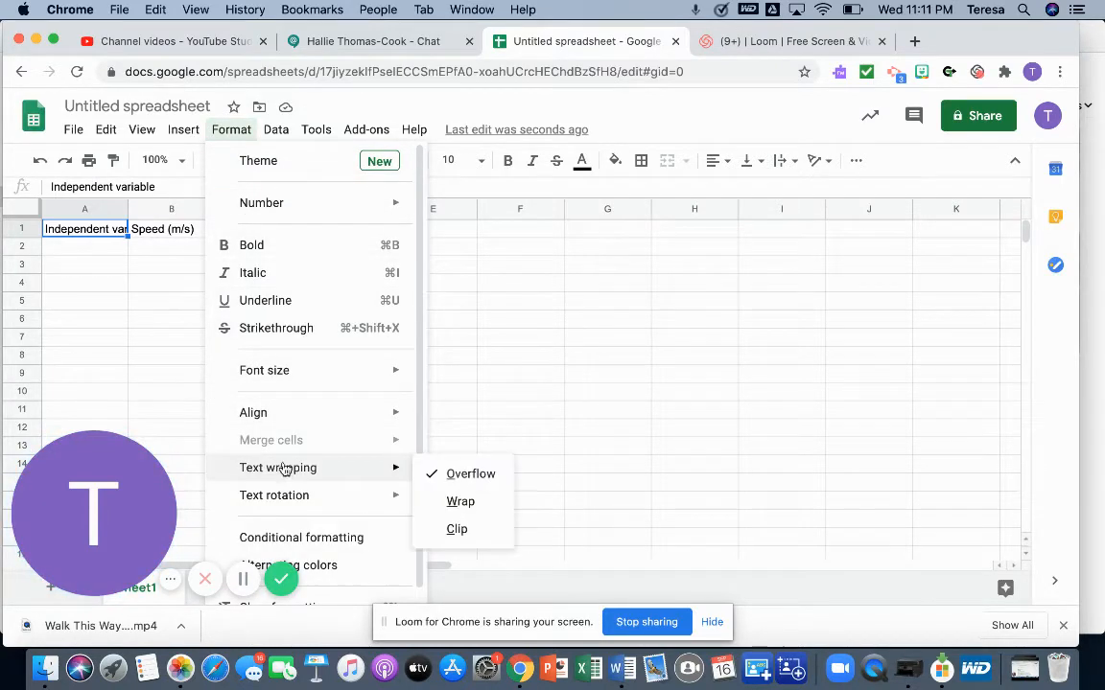
pyautogui.moveTo(286, 468)
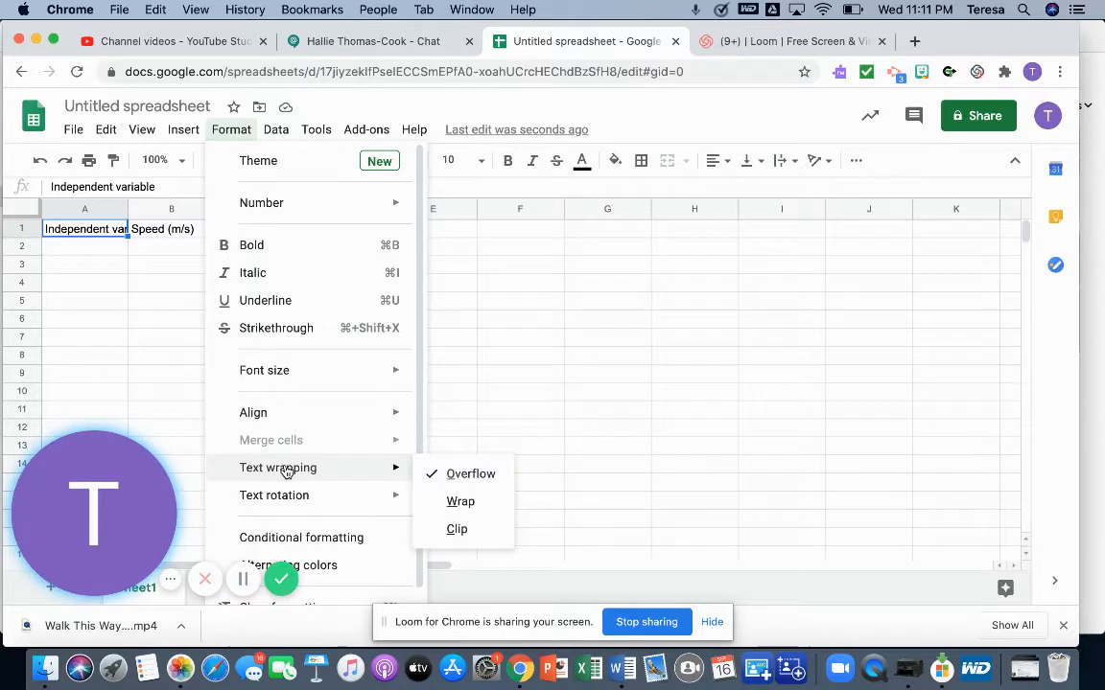
pyautogui.click(465, 510)
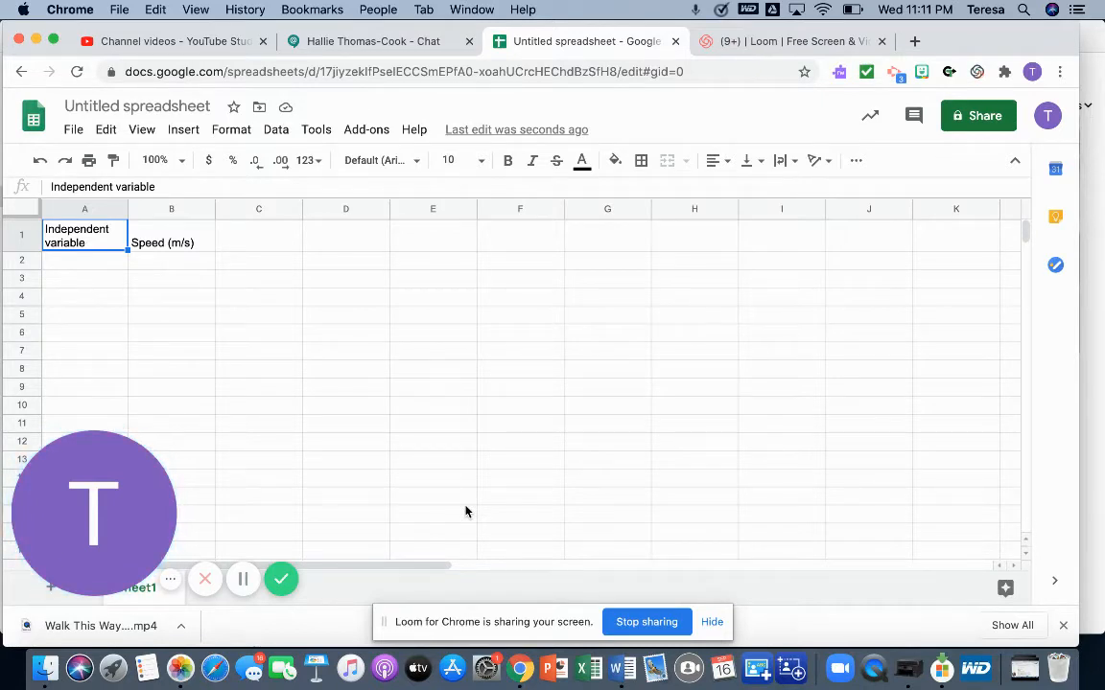
# Step: Fill cells A2 to A5 with the labels "Control", "Test 1", "Control" and "Test 2"
pyautogui.click(105, 262)
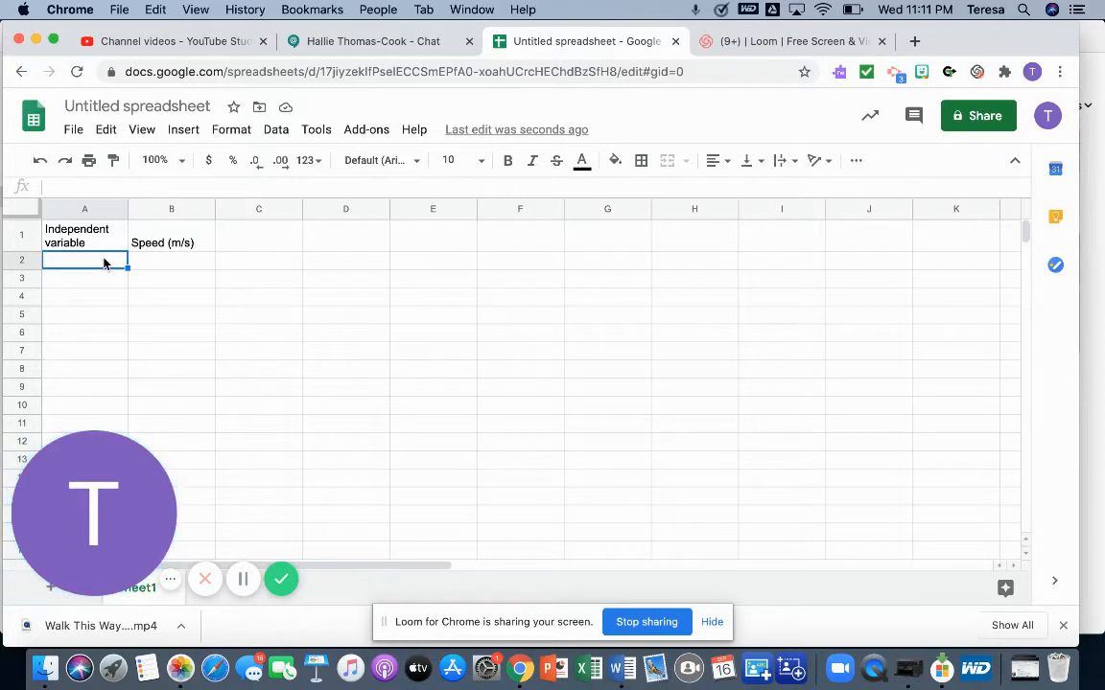
pyautogui.write('Control')
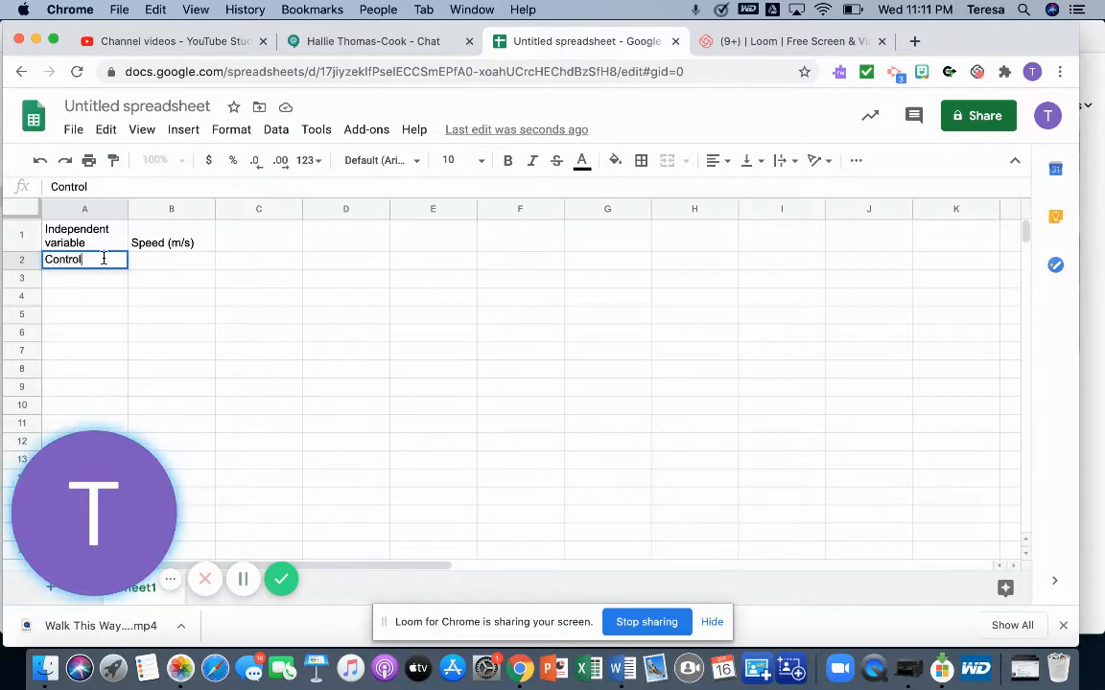
pyautogui.press('Return')
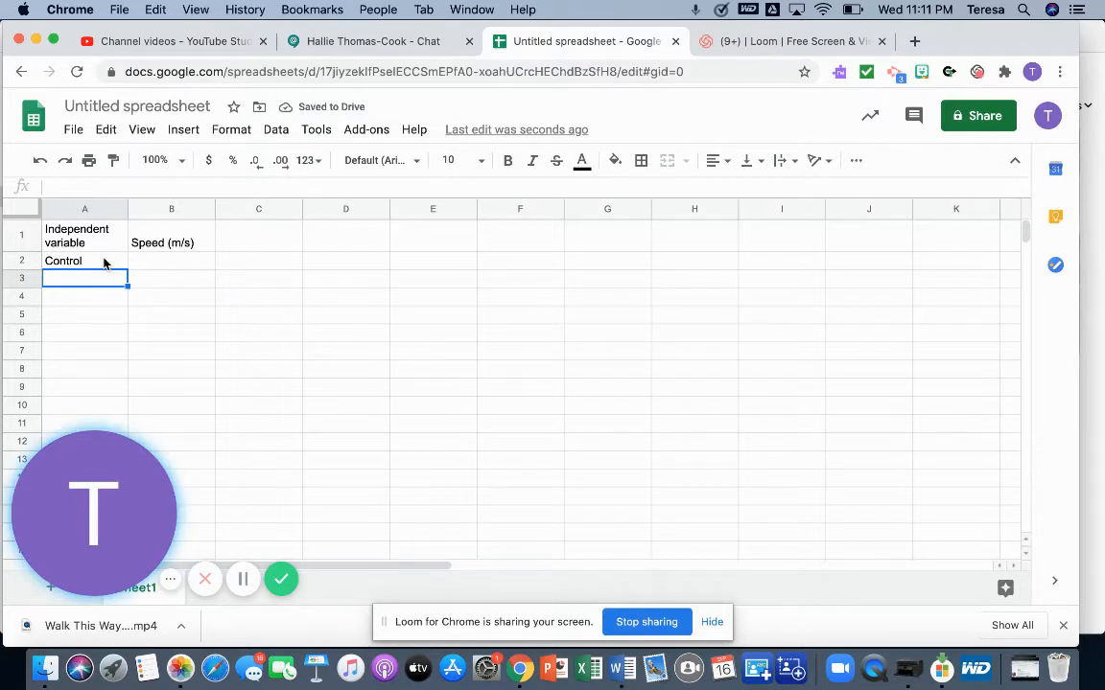
pyautogui.write('Test')
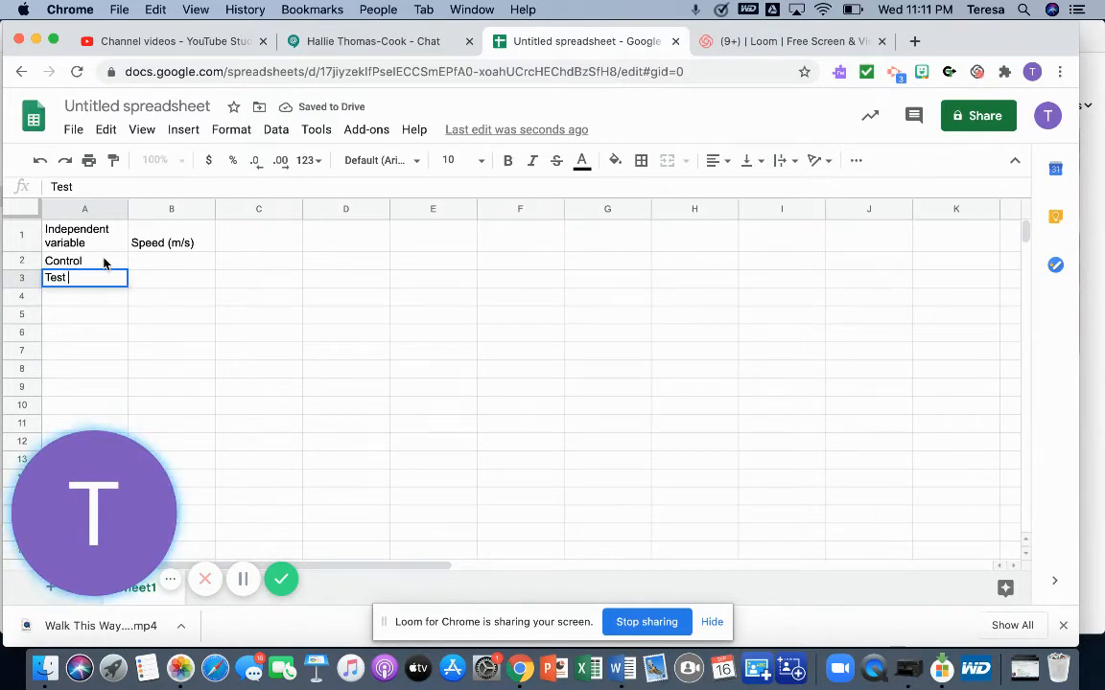
pyautogui.write(' 1')
pyautogui.press('Return')
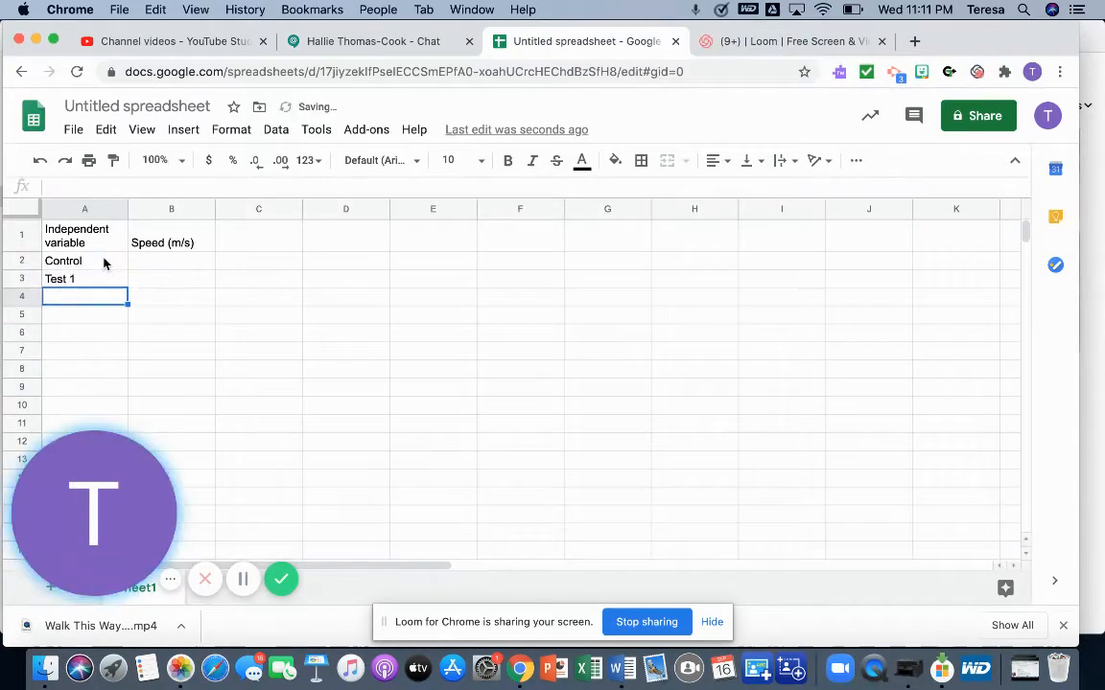
pyautogui.write('Control')
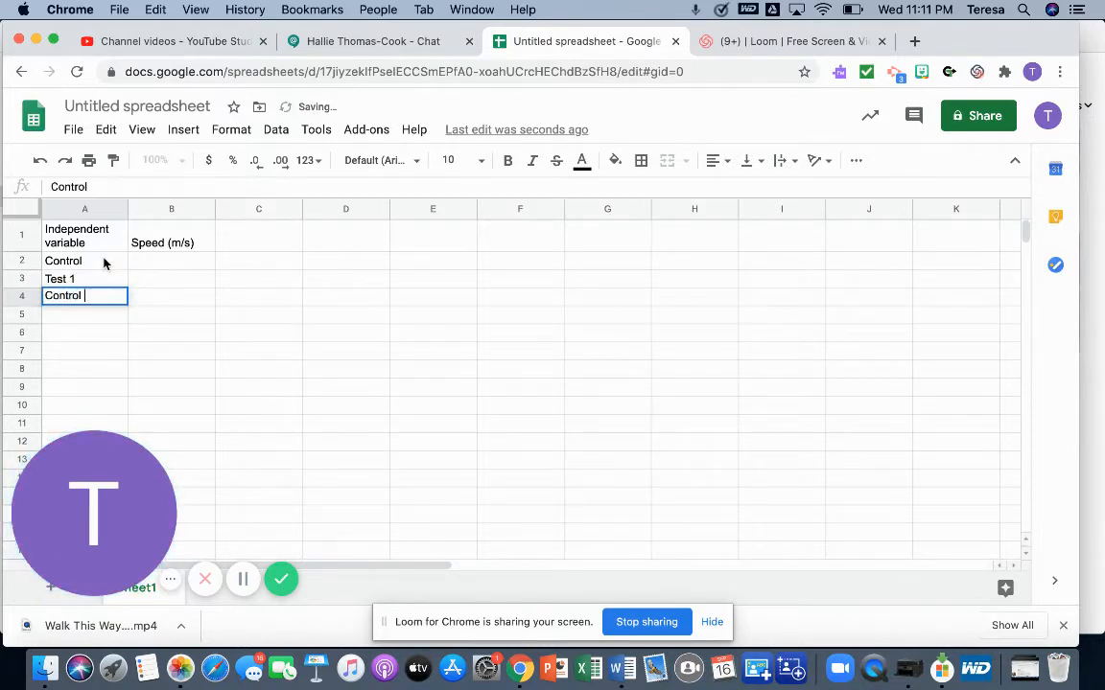
pyautogui.press('Return')
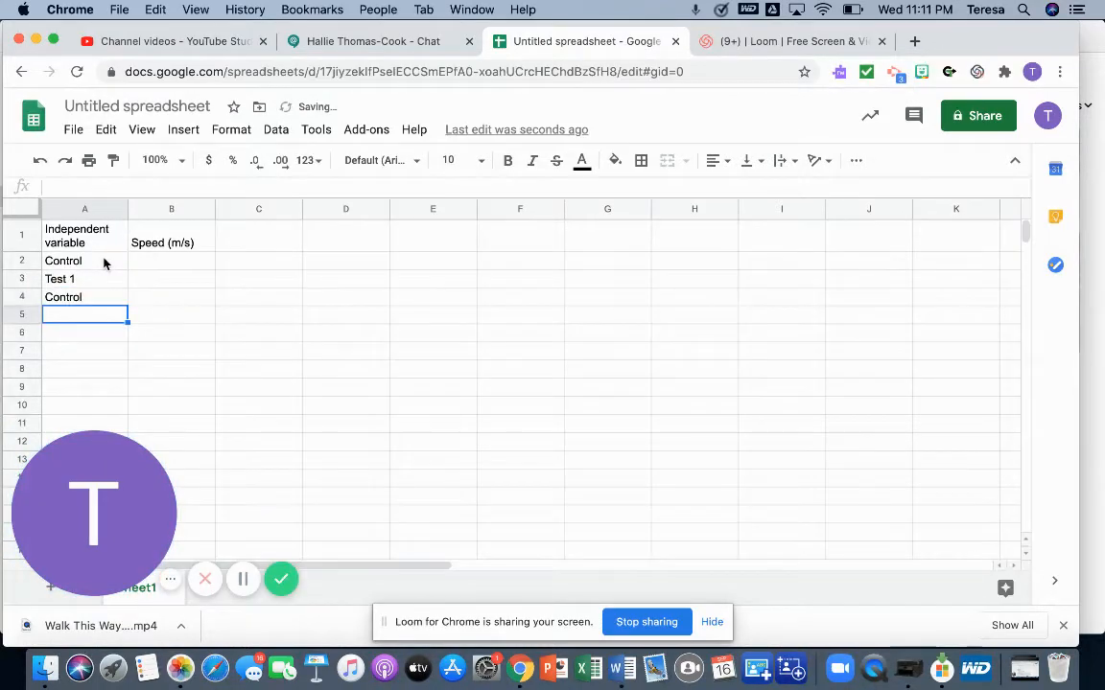
pyautogui.write('Test 2')
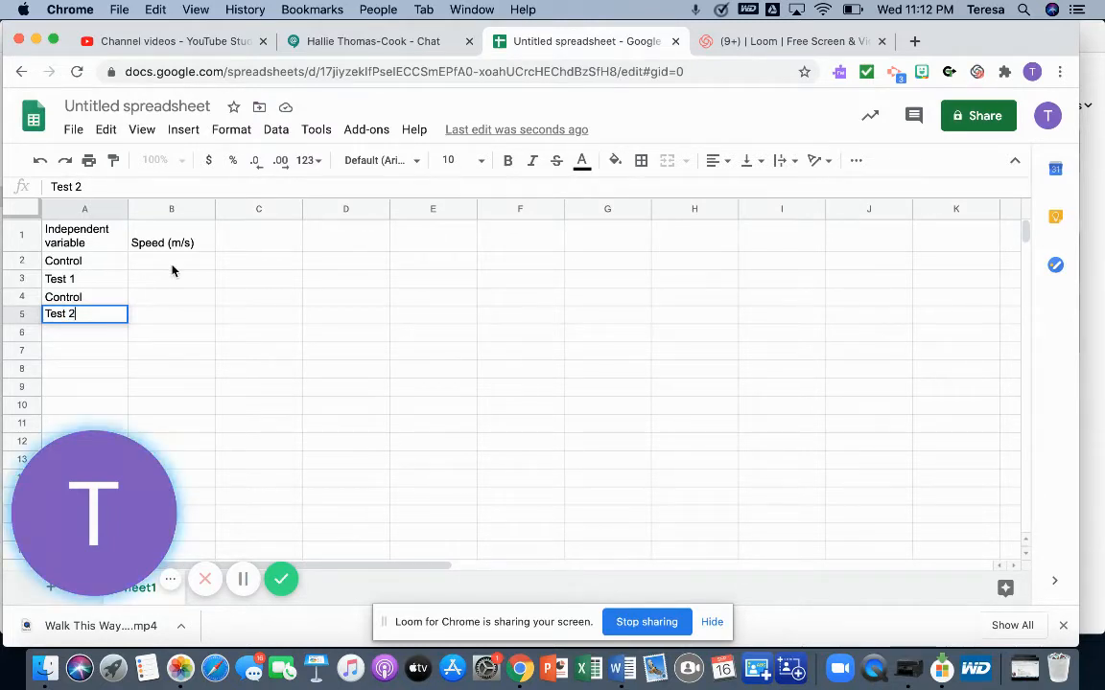
# Step: Enter the label "Test 2 - large" in cell A6
pyautogui.click(86, 337)
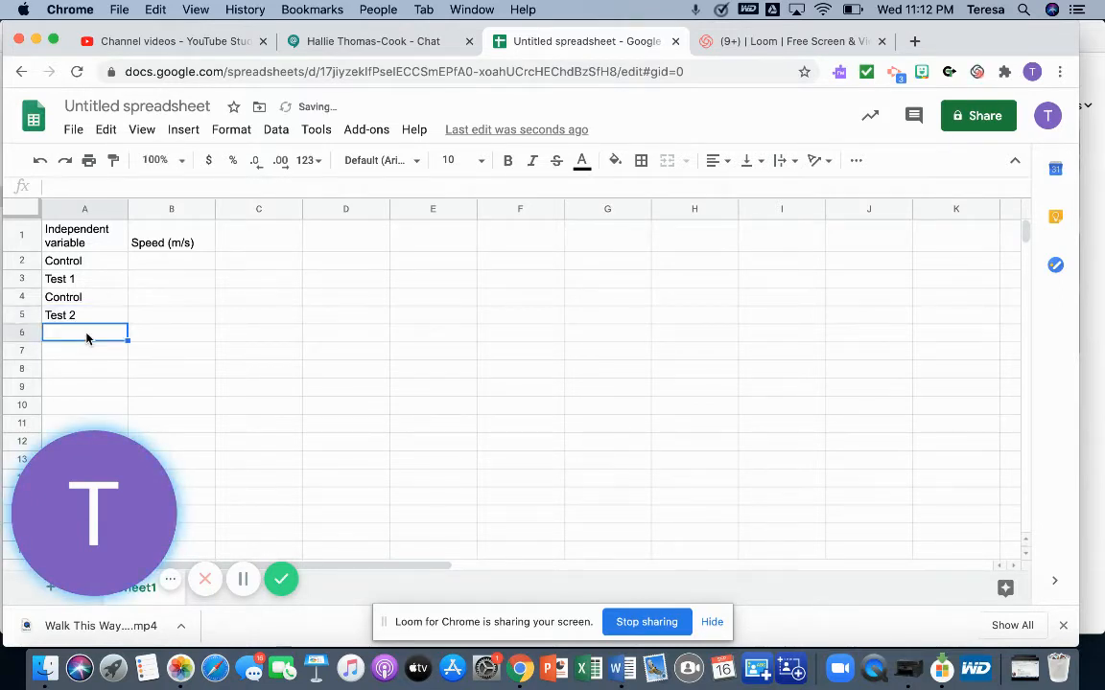
pyautogui.write('Te')
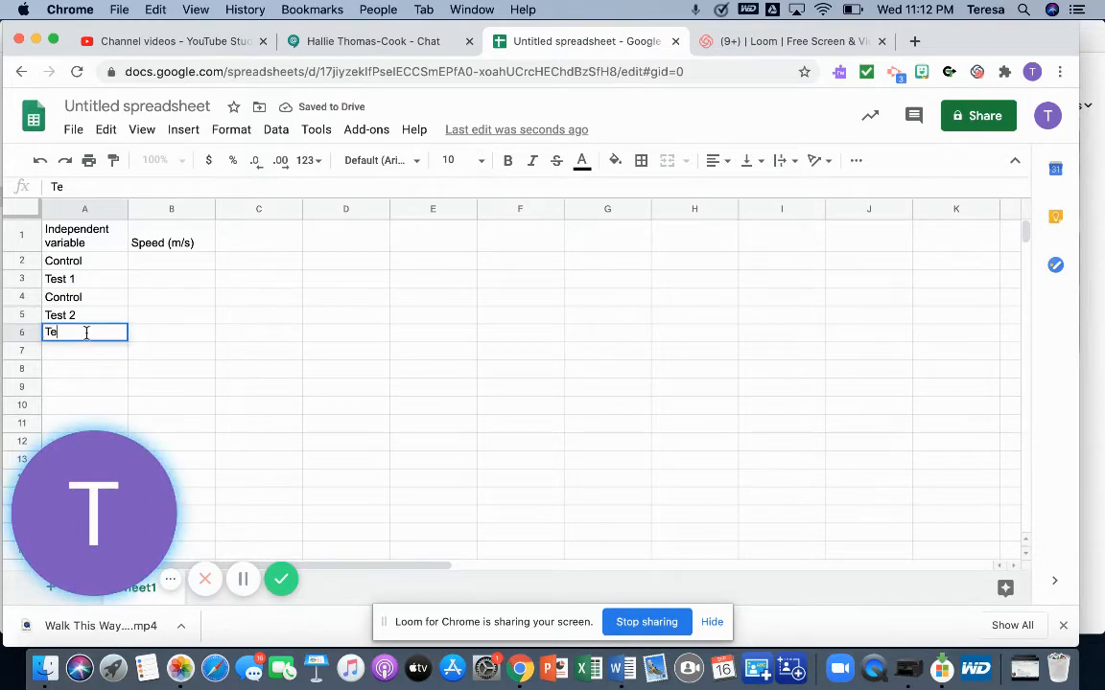
pyautogui.write('st 2')
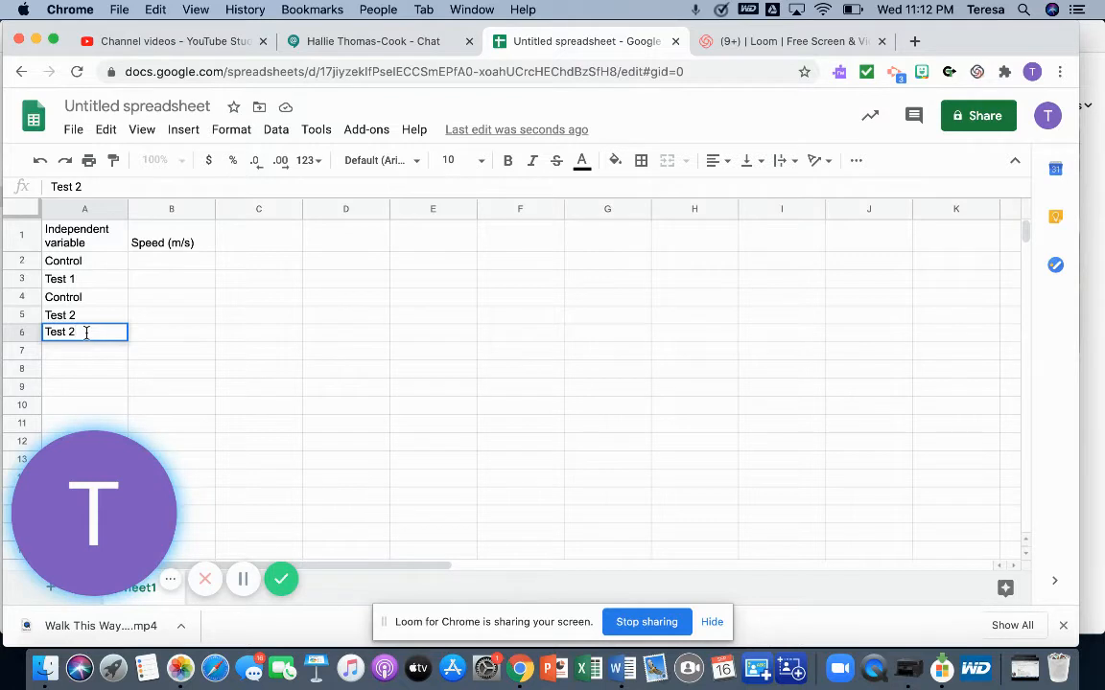
pyautogui.write(' - large')
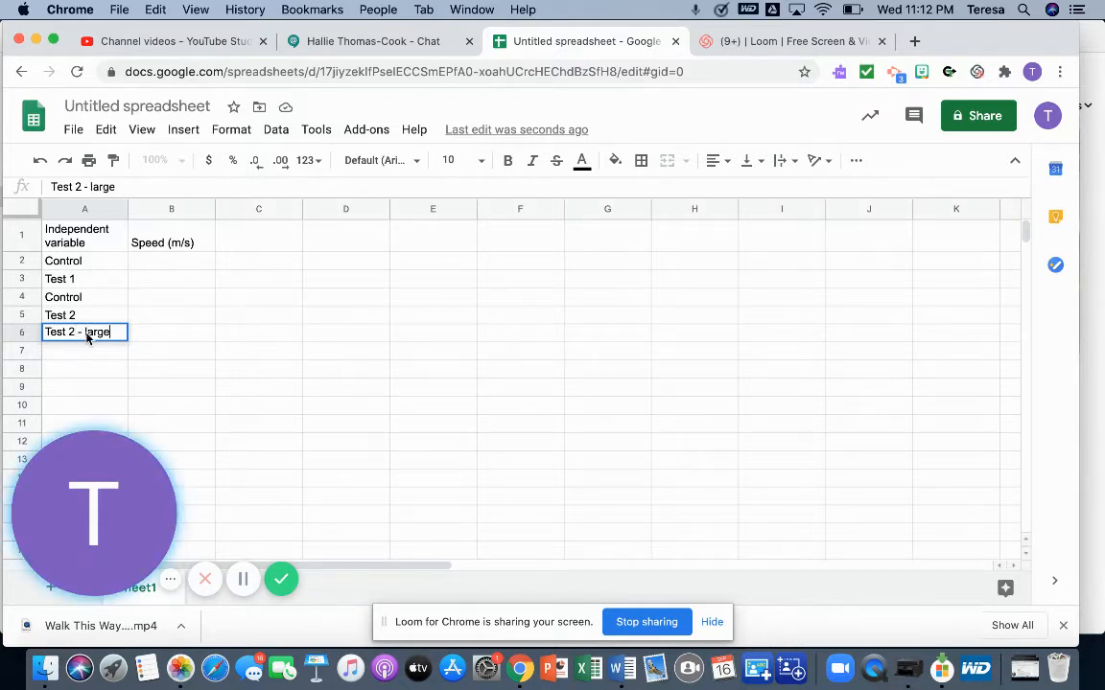
# Step: Extend the label in cell A5 to "Test 2 - small"
pyautogui.press('Up')
pyautogui.click(112, 186)
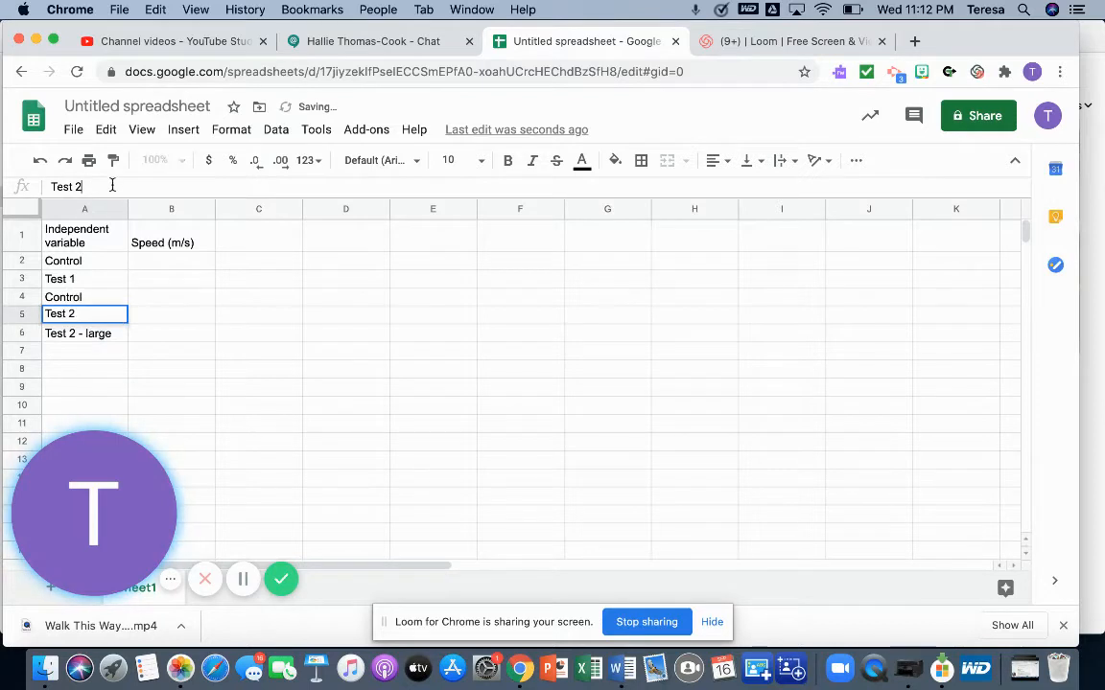
pyautogui.write('- small')
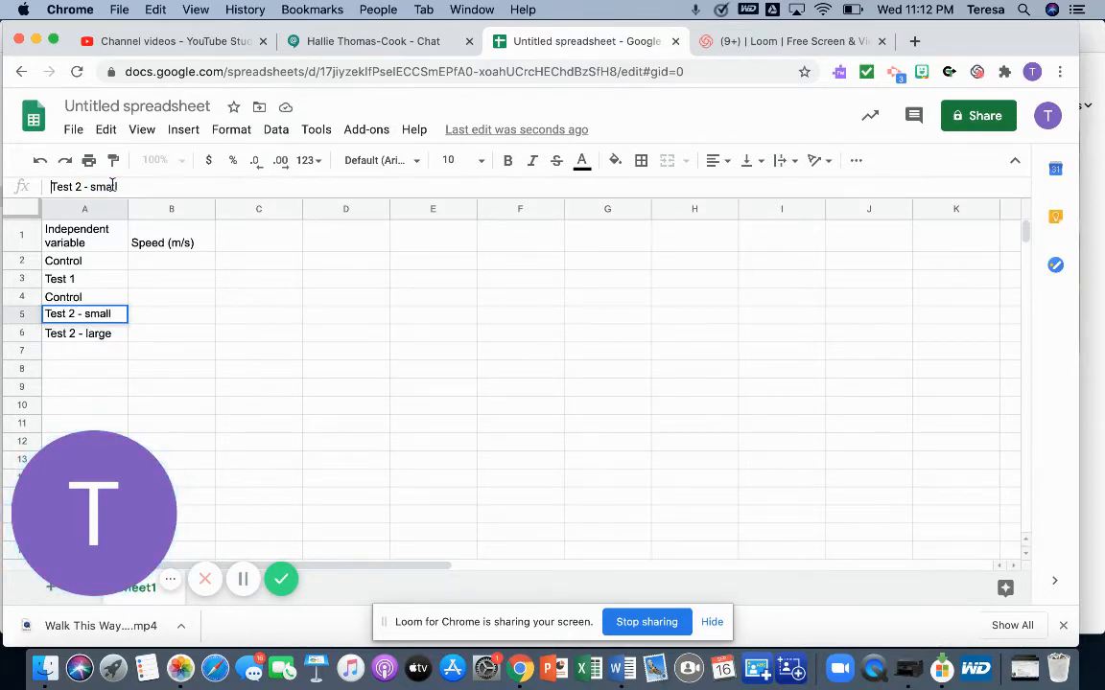
# Step: Extend the label in cell A3 to "Test 1 - rough"
pyautogui.click(59, 279)
pyautogui.click(112, 186)
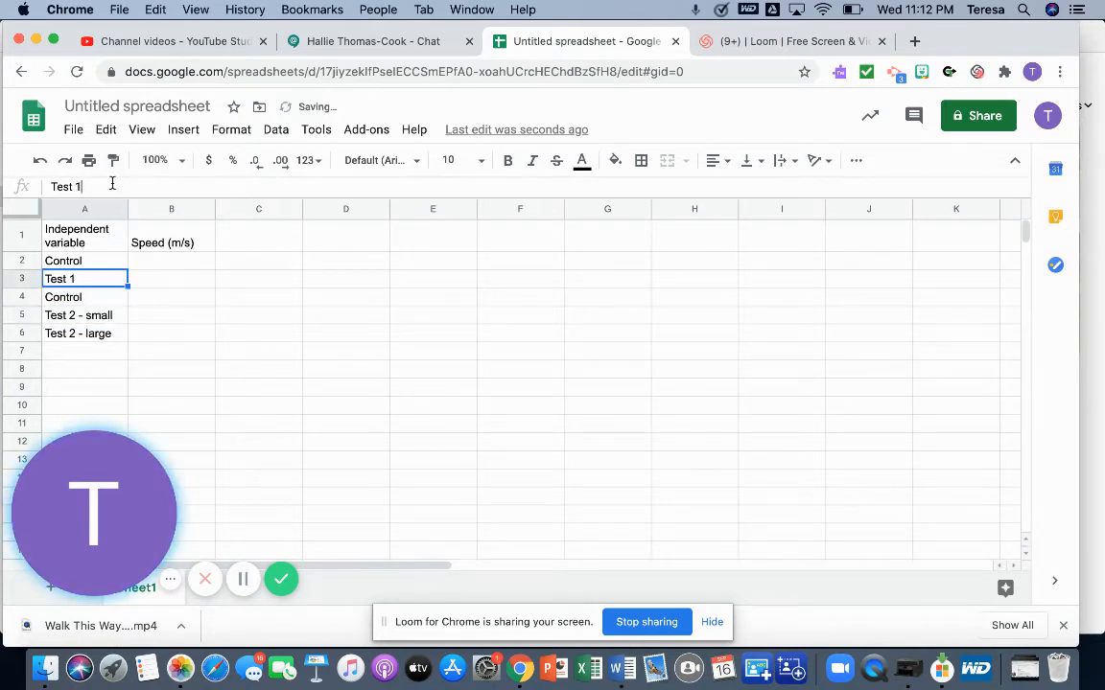
pyautogui.write('- rough')
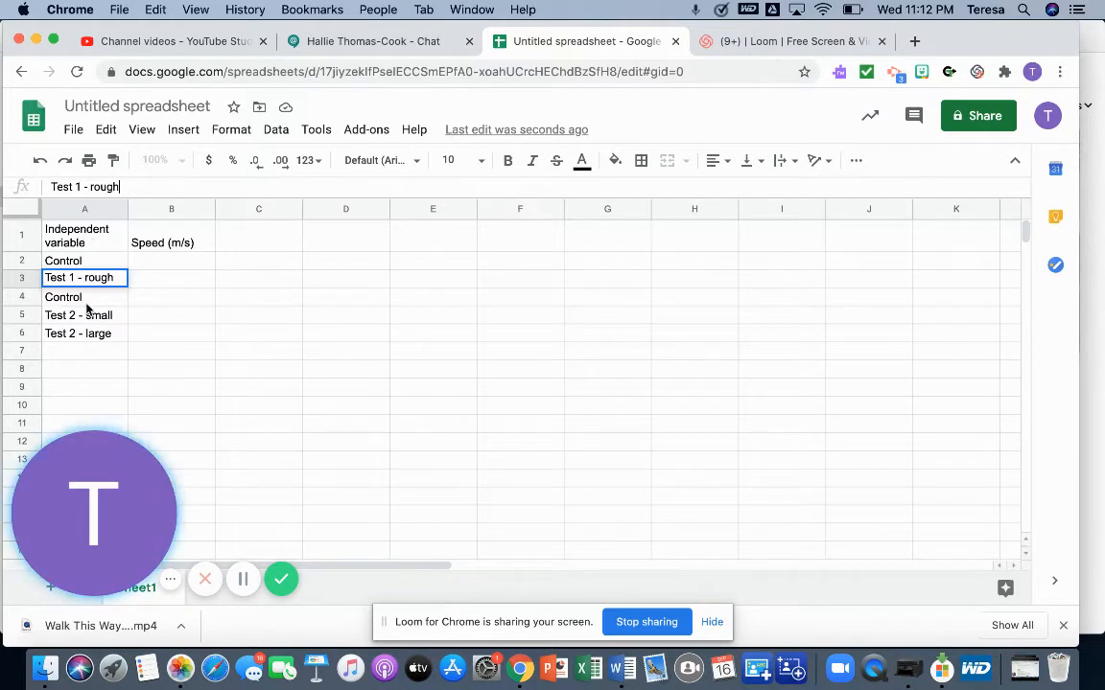
# Step: Enter the speeds 1.1, 1.3 and 1.4 in cells B2 to B4 for the first three groups
pyautogui.click(168, 267)
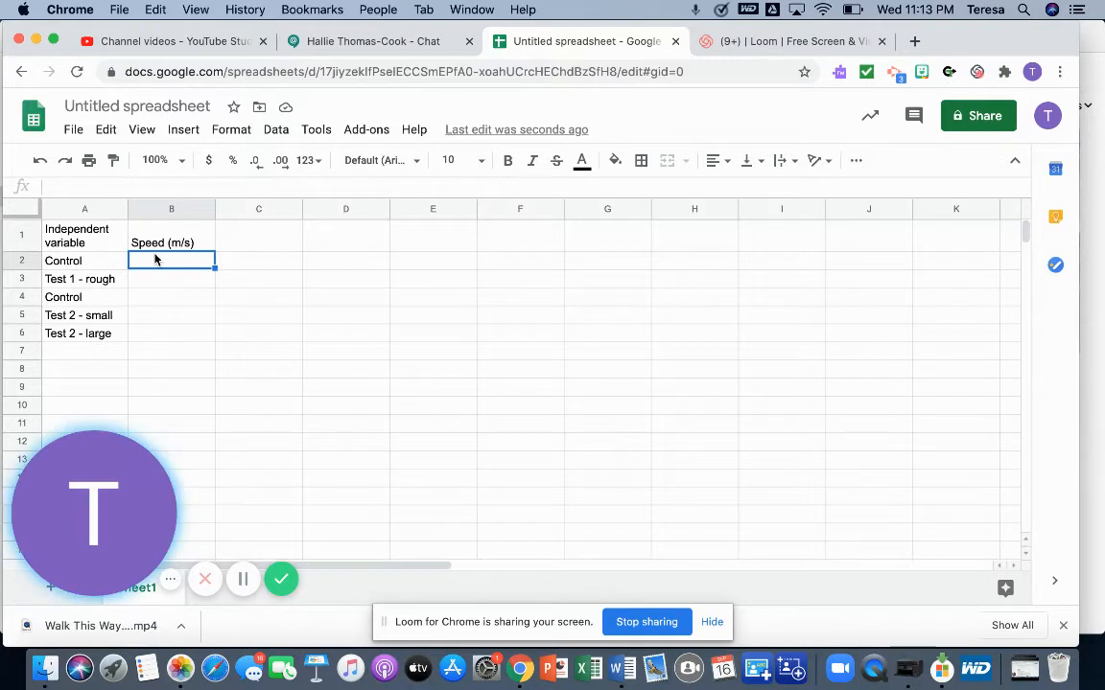
pyautogui.write('1.1')
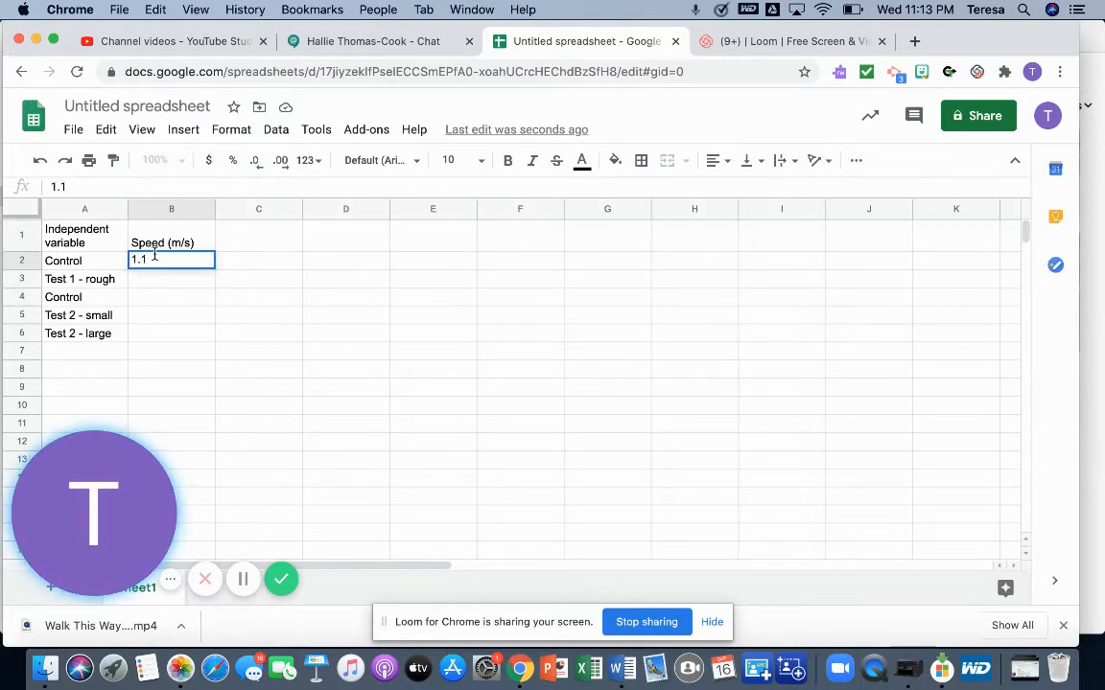
pyautogui.press('Return')
pyautogui.write('1.3')
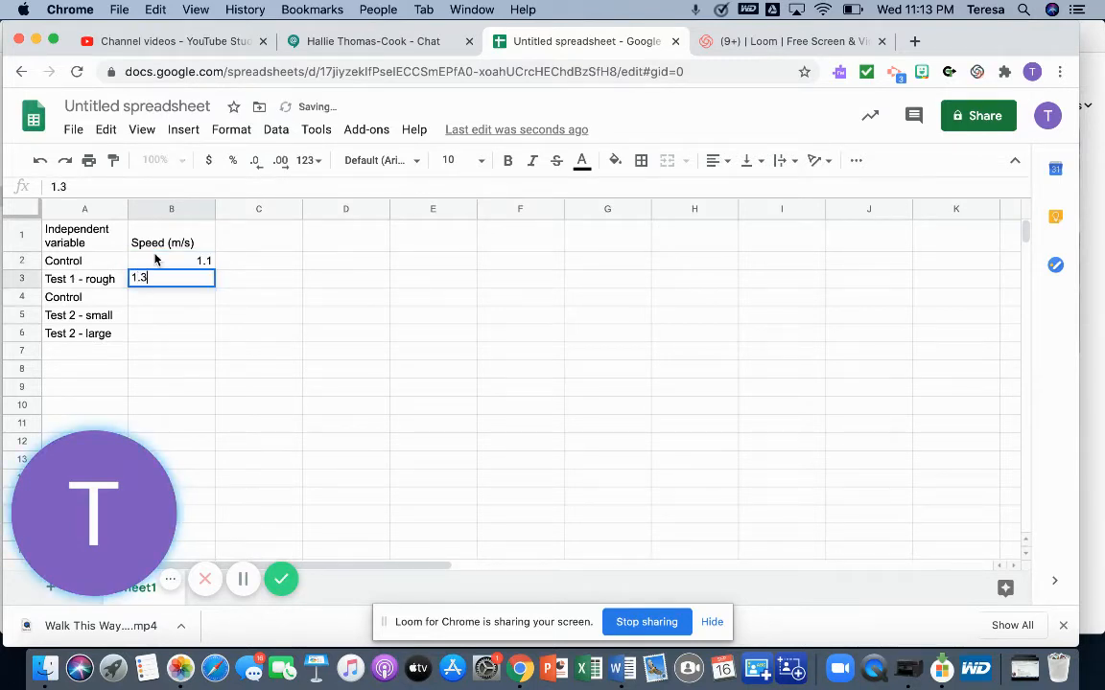
pyautogui.press('Return')
pyautogui.write('1.')
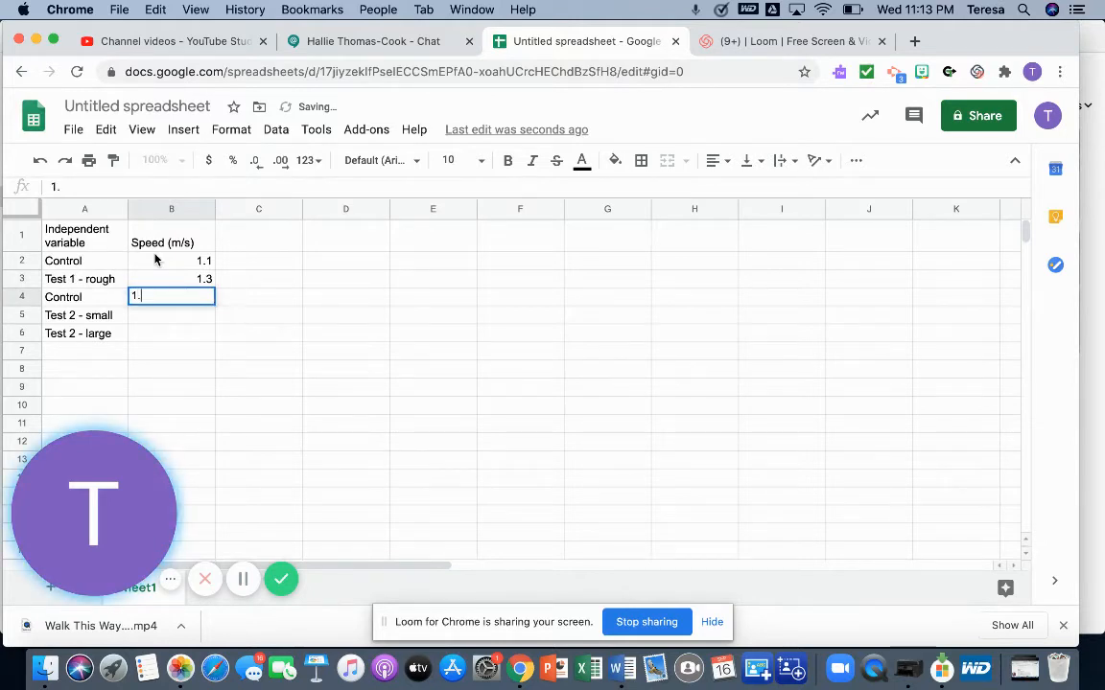
pyautogui.write('4')
pyautogui.press('Return')
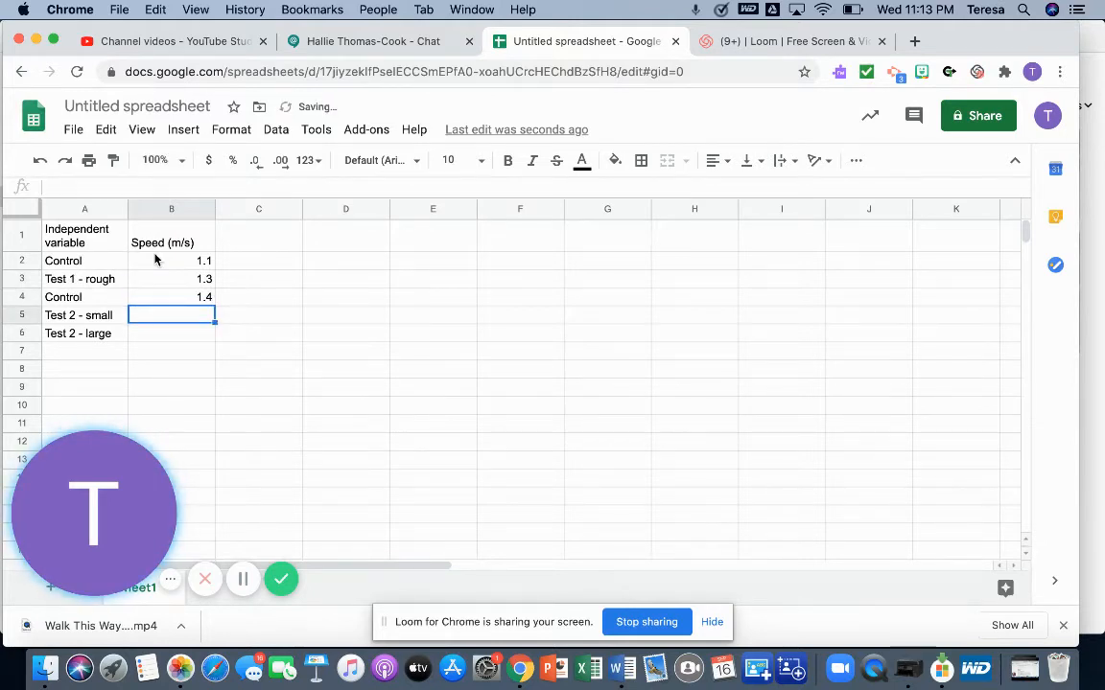
# Step: Enter the speeds 1.32 and 1.5 in cells B5 and B6 for the small and large Test 2 groups
pyautogui.write('1.323')
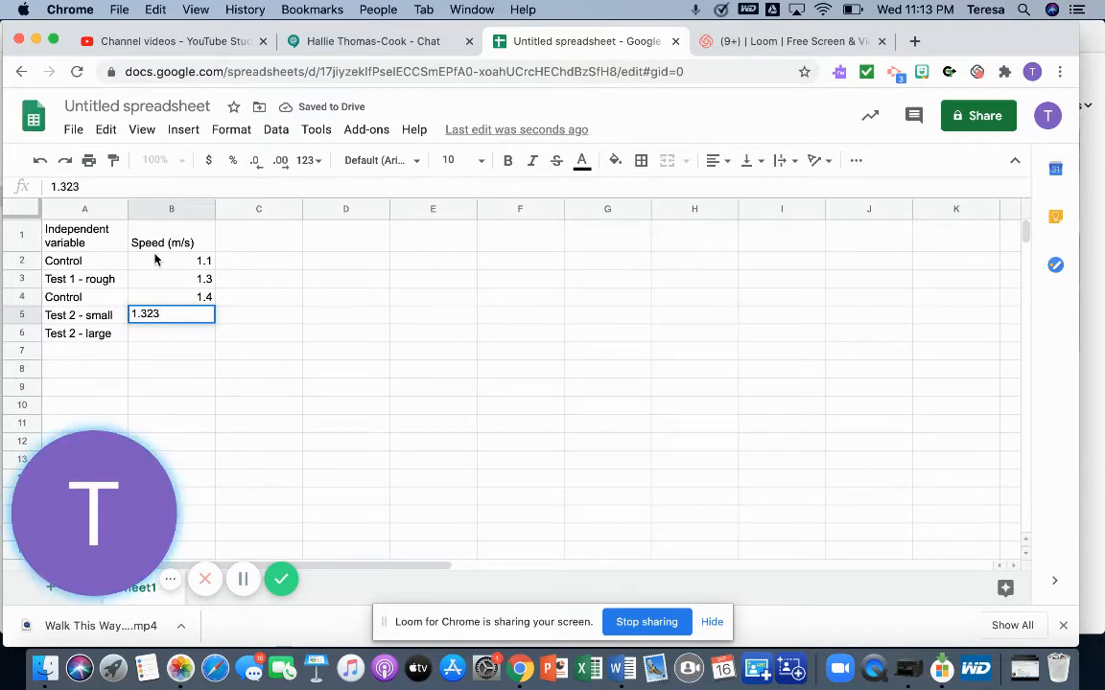
pyautogui.press('BackSpace')
pyautogui.press('Return')
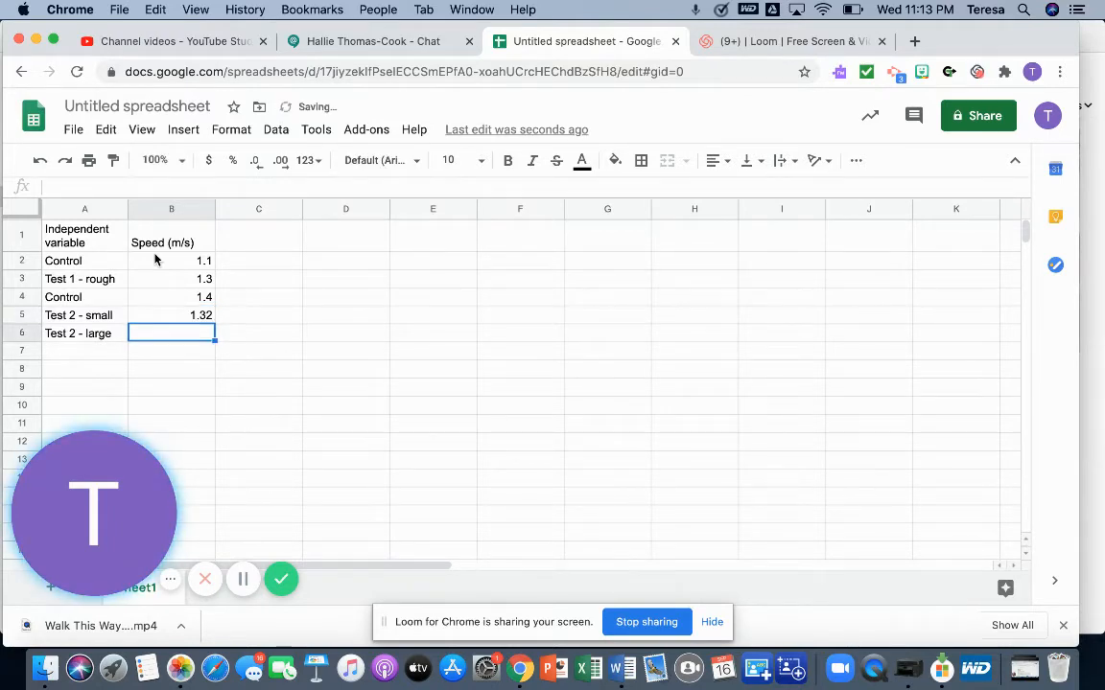
pyautogui.write('1.')
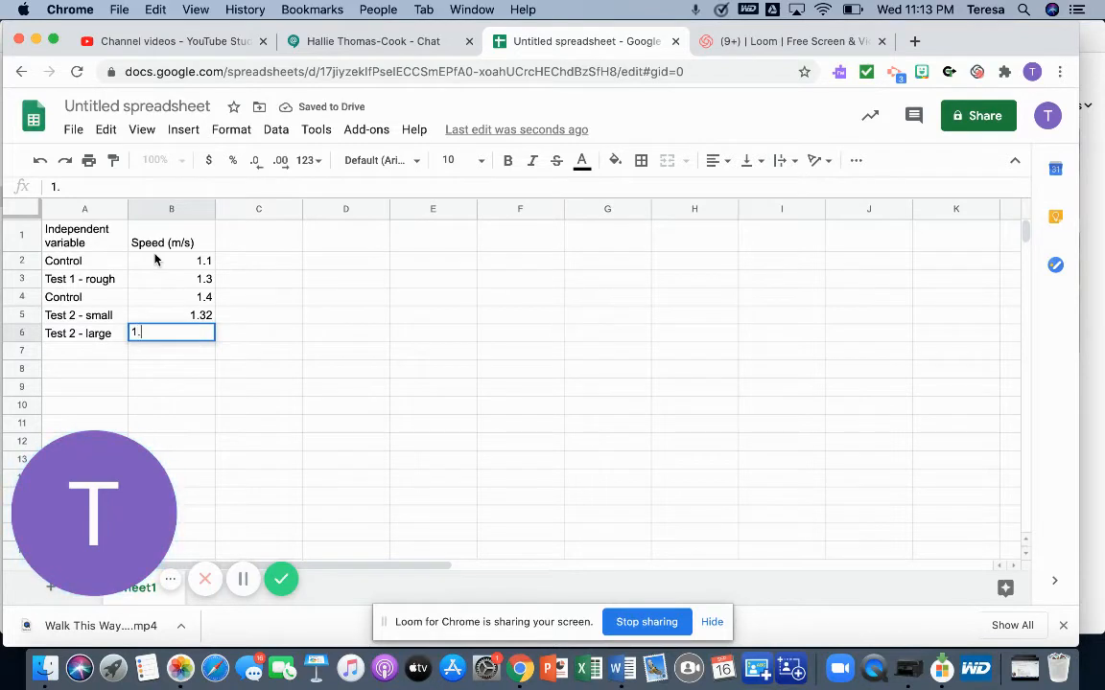
pyautogui.write('5')
pyautogui.press('Return')
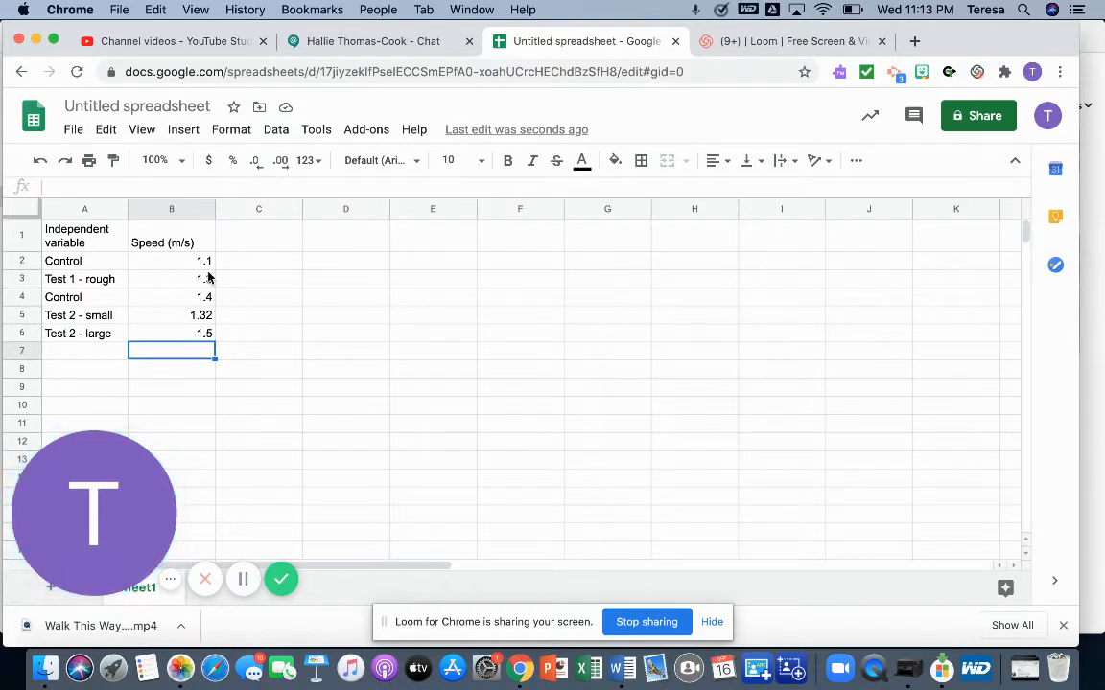
pyautogui.click(100, 234)
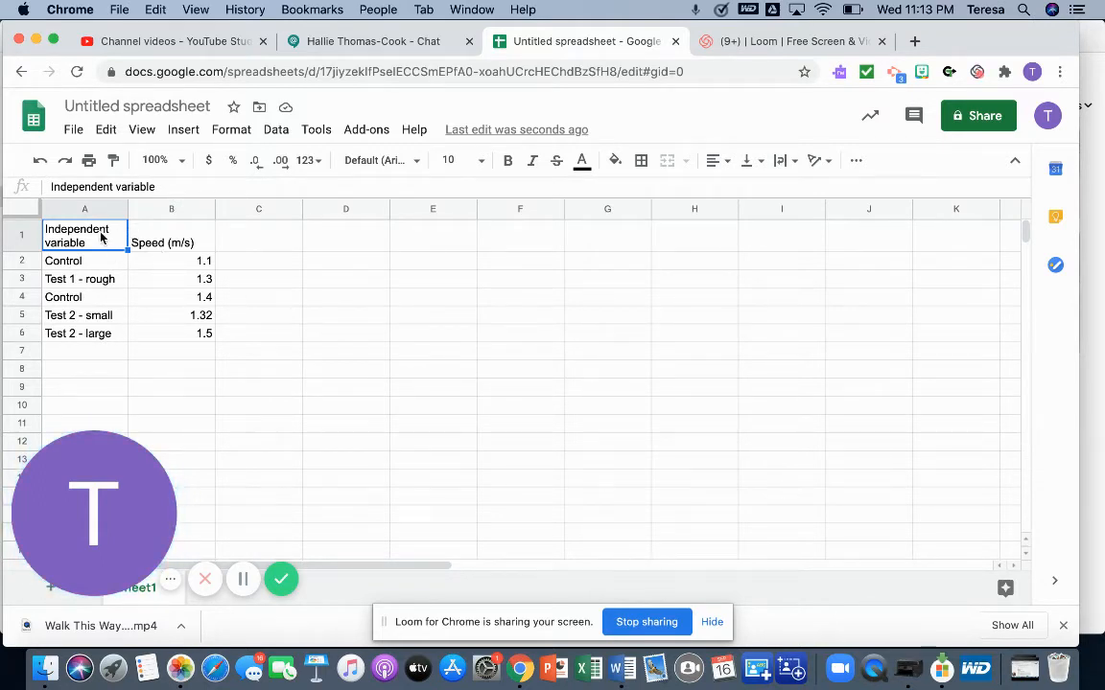
pyautogui.moveTo(106, 238); pyautogui.dragTo(158, 338)
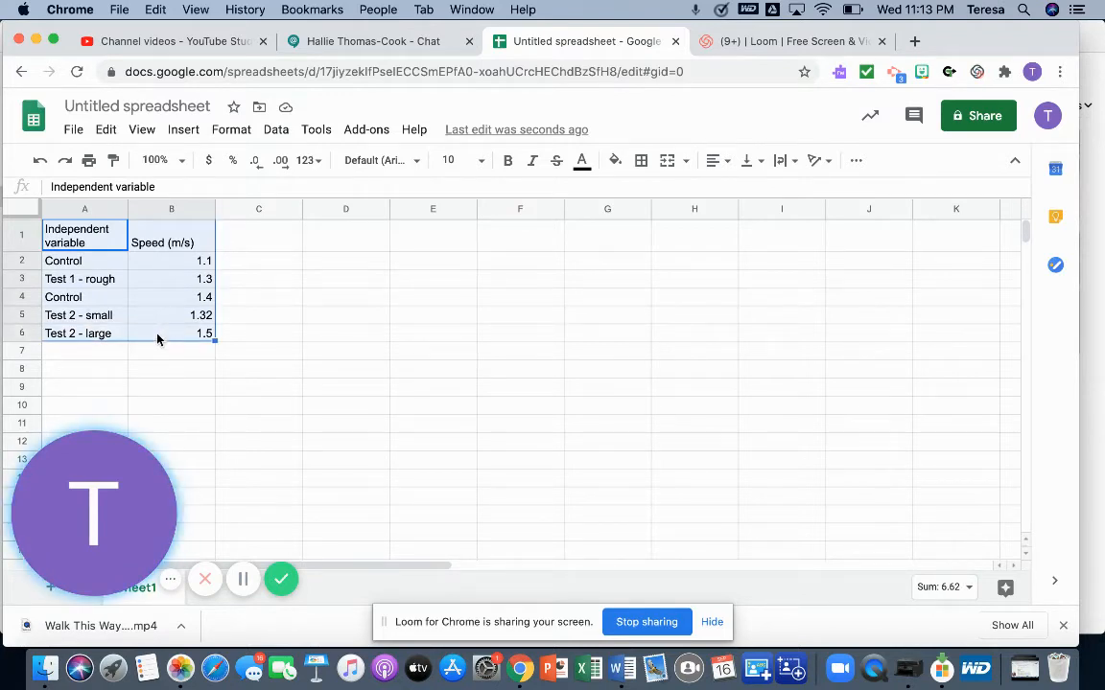
pyautogui.click(292, 320)
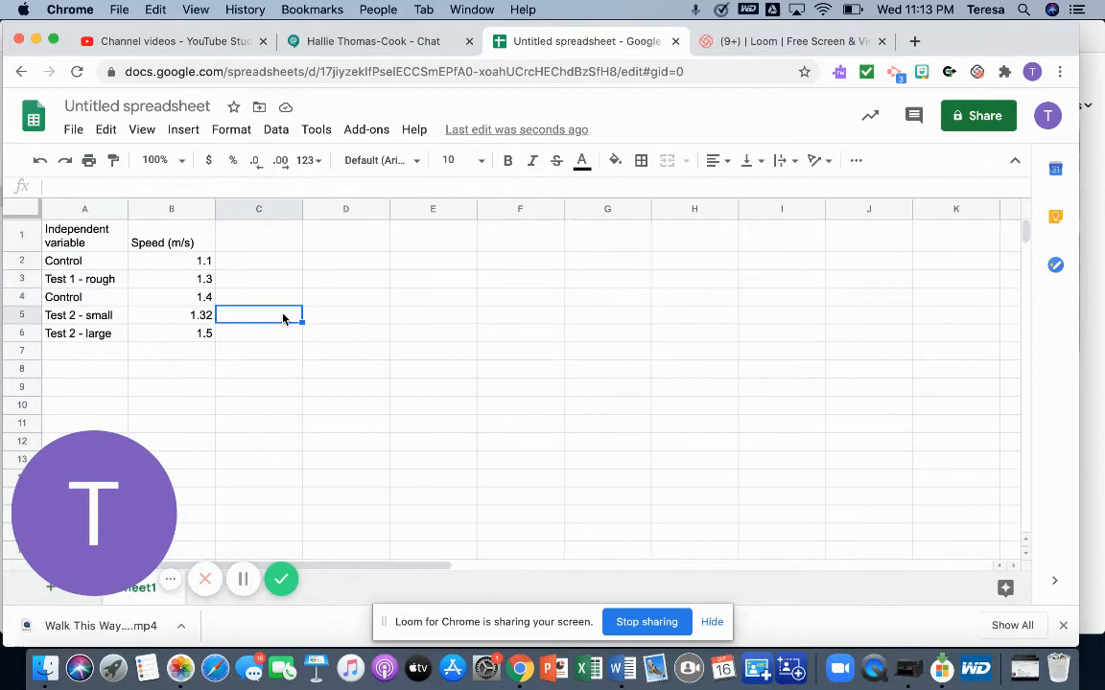
# Step: Insert a chart from the data table in cells A1 to B6, including the headers
pyautogui.click(88, 241)
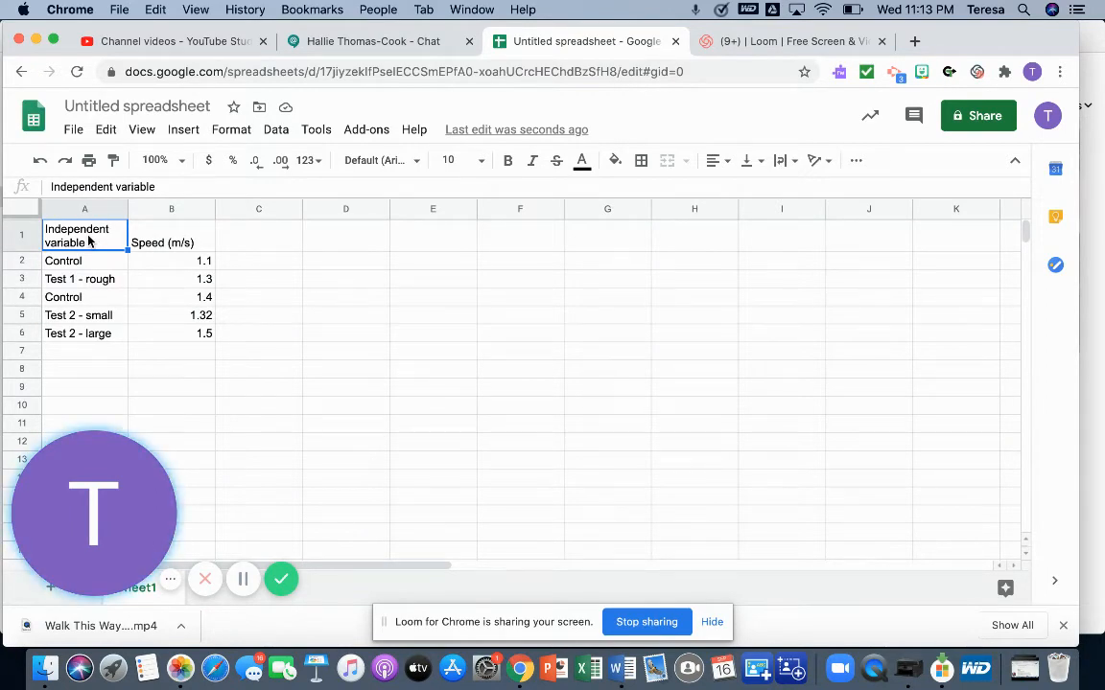
pyautogui.hotkey('shift', 'Down')
pyautogui.hotkey('shift', 'Down')
pyautogui.hotkey('shift', 'Down')
pyautogui.hotkey('shift', 'Down')
pyautogui.hotkey('shift', 'Down')
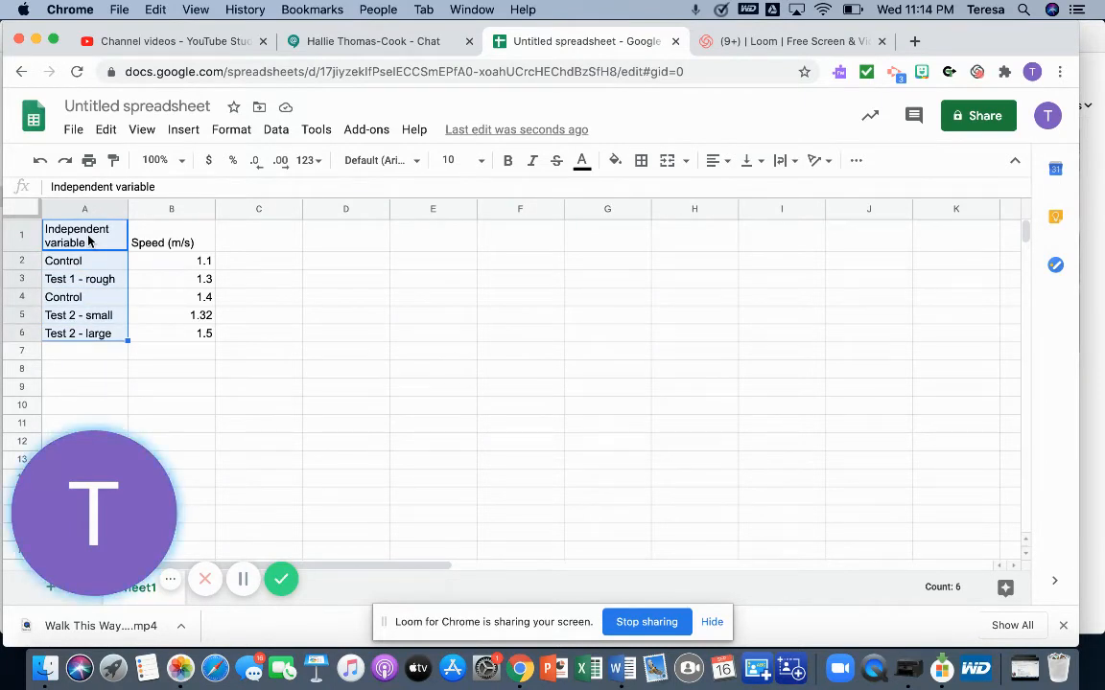
pyautogui.hotkey('shift', 'Right')
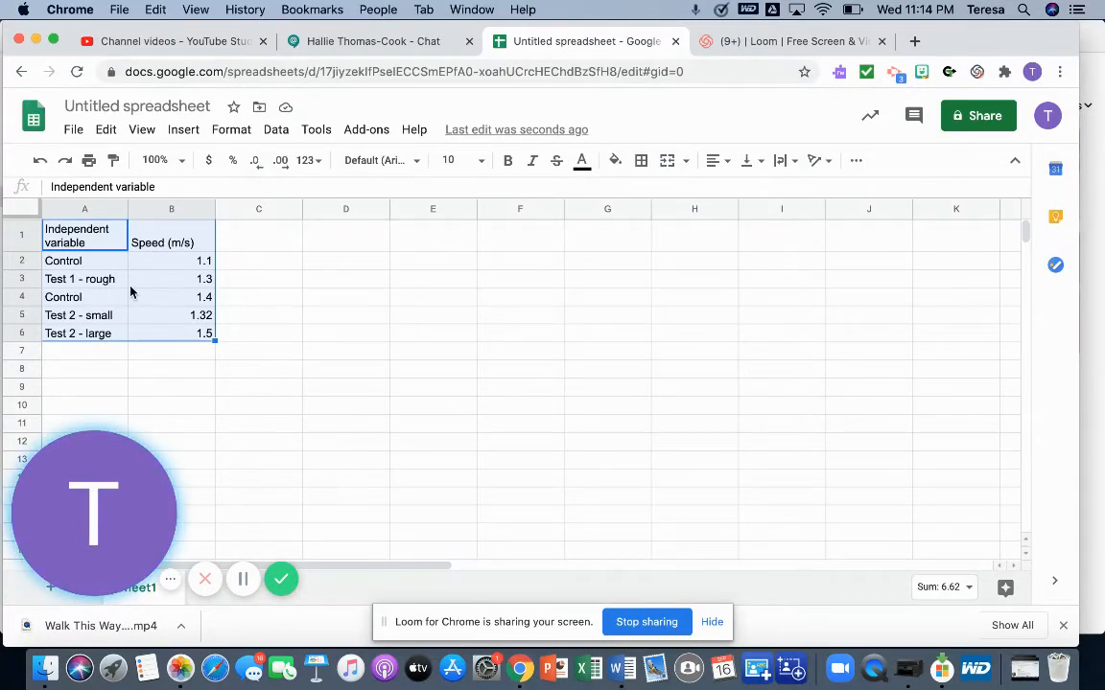
pyautogui.click(184, 132)
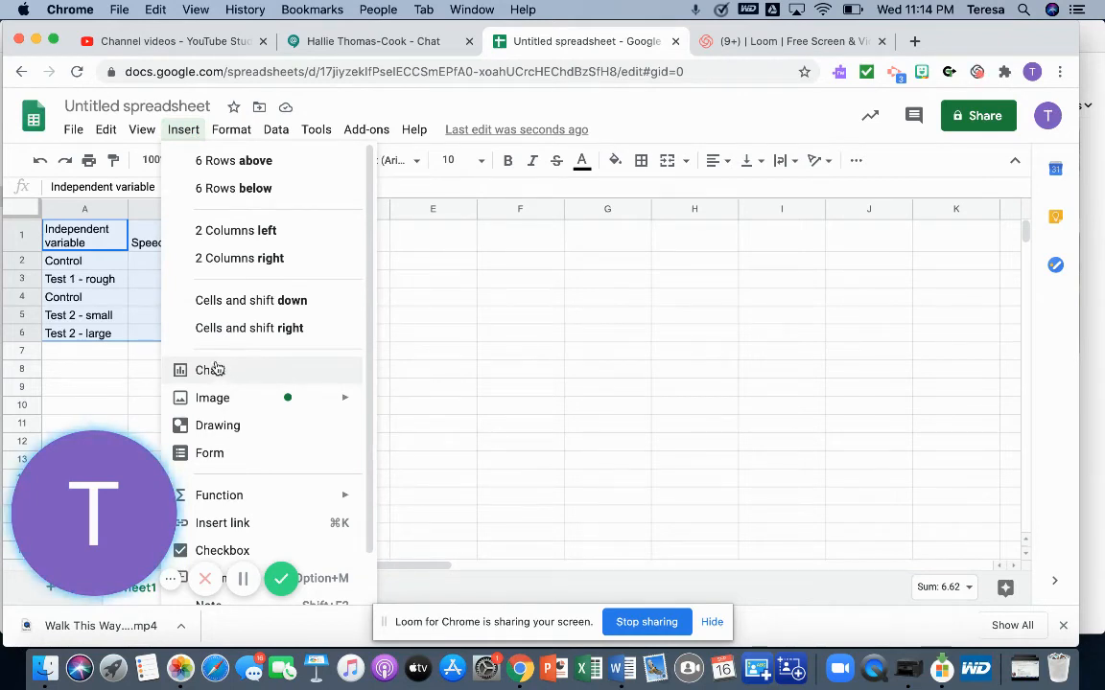
pyautogui.click(895, 164)
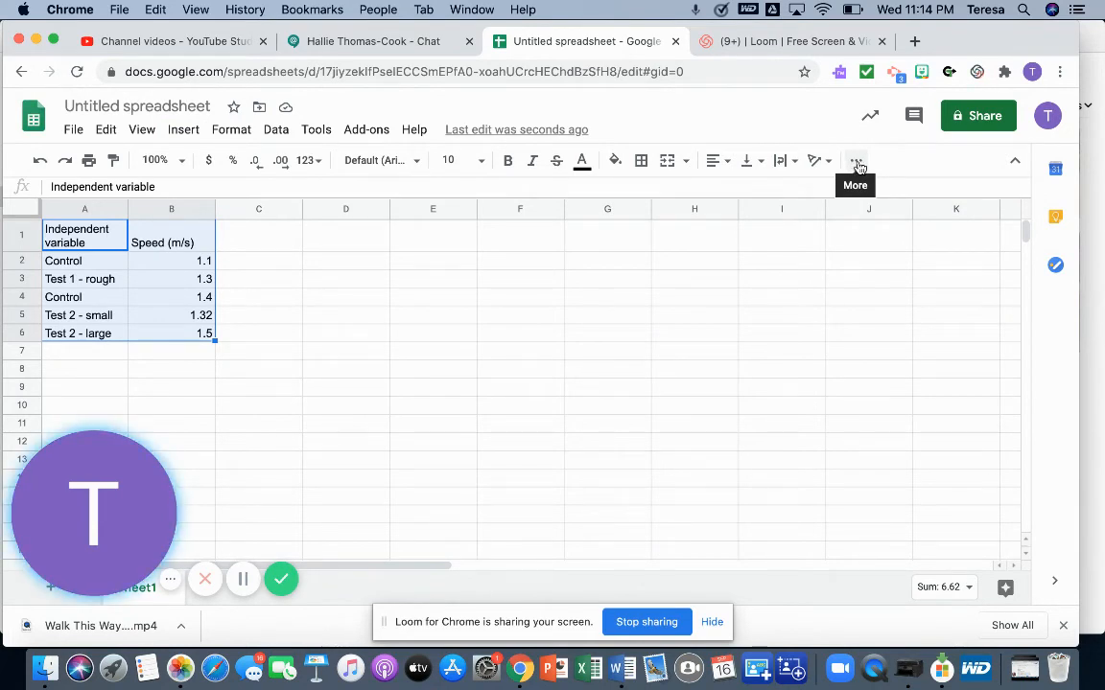
pyautogui.click(857, 163)
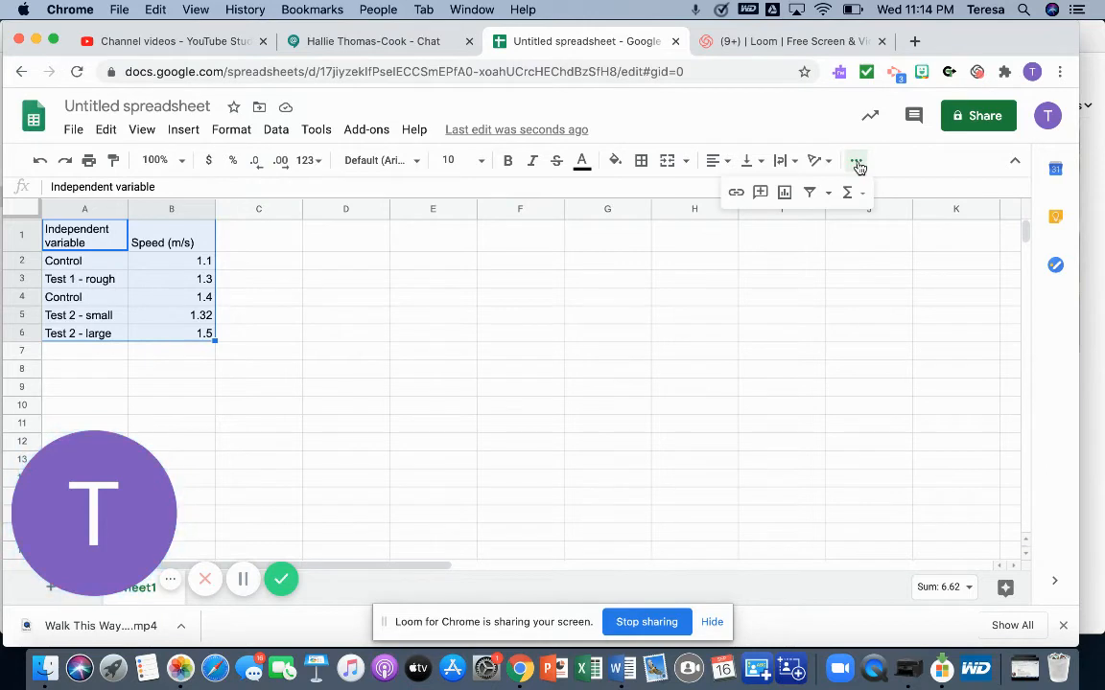
pyautogui.click(784, 195)
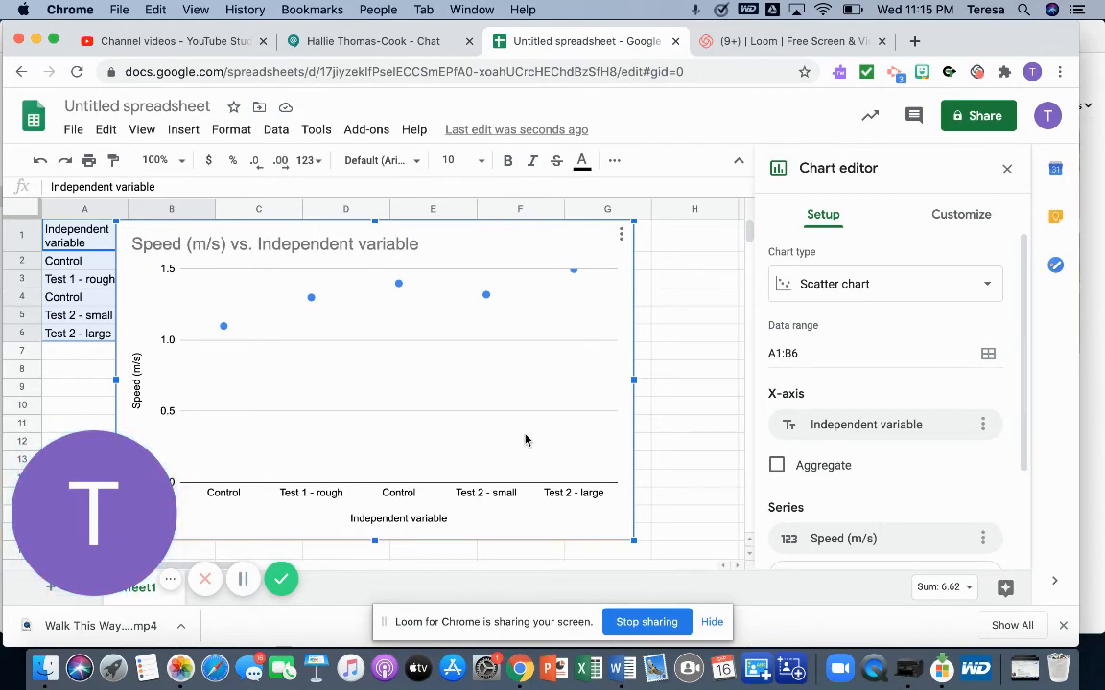
# Step: Change the chart type to a column chart and leave the chart editor
pyautogui.click(990, 287)
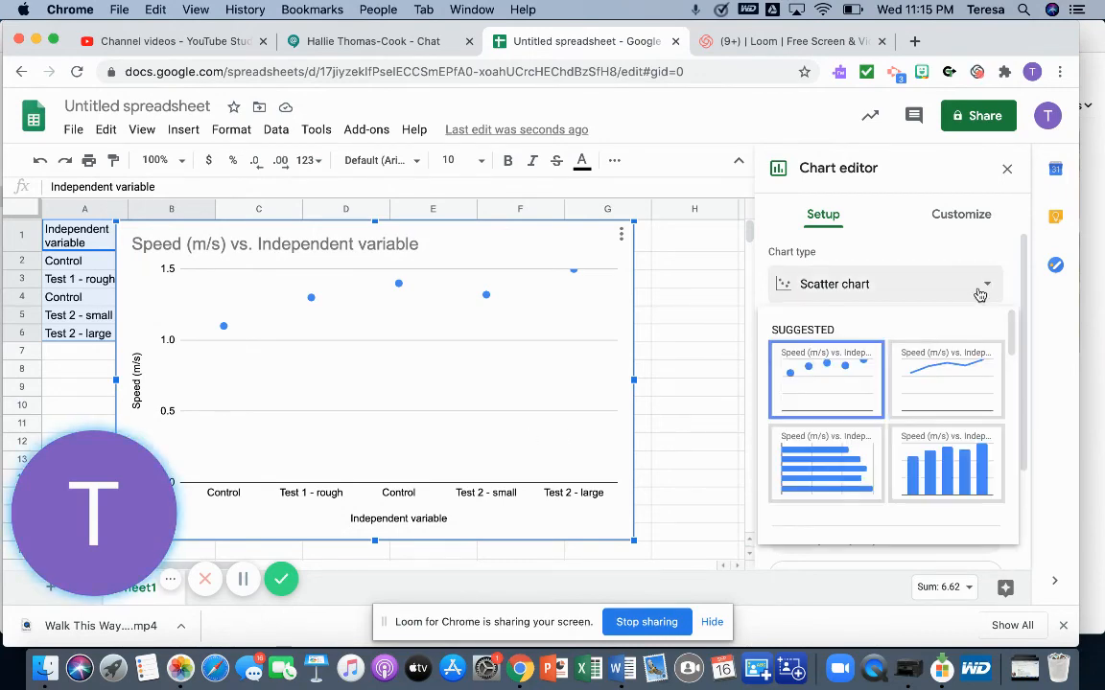
pyautogui.click(937, 464)
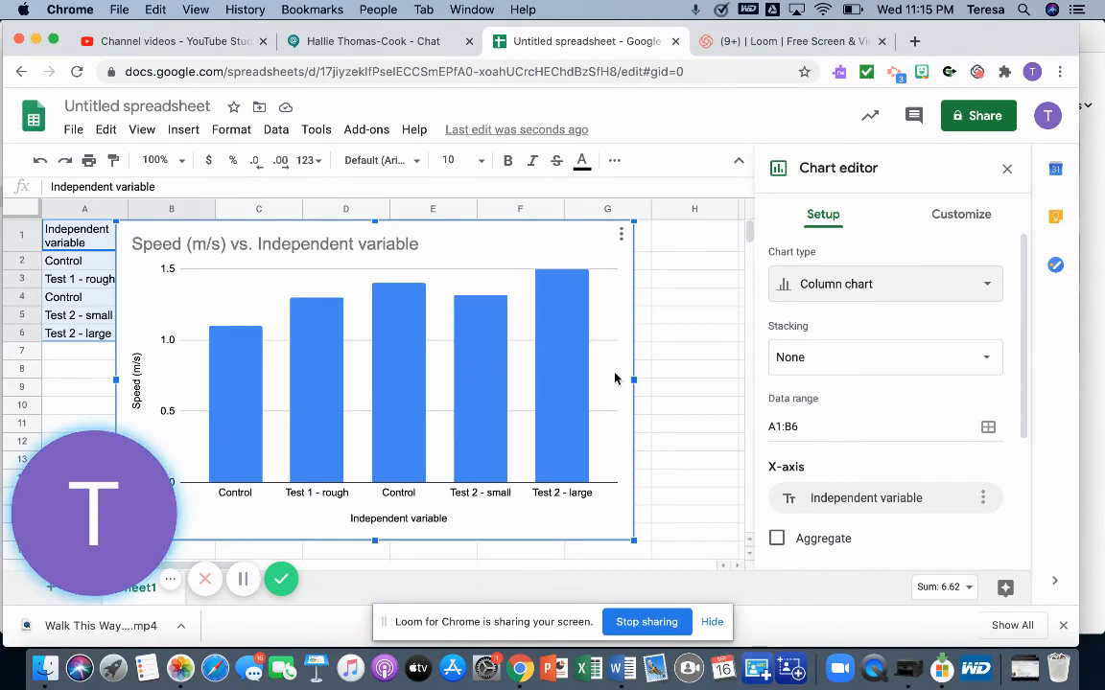
pyautogui.click(665, 371)
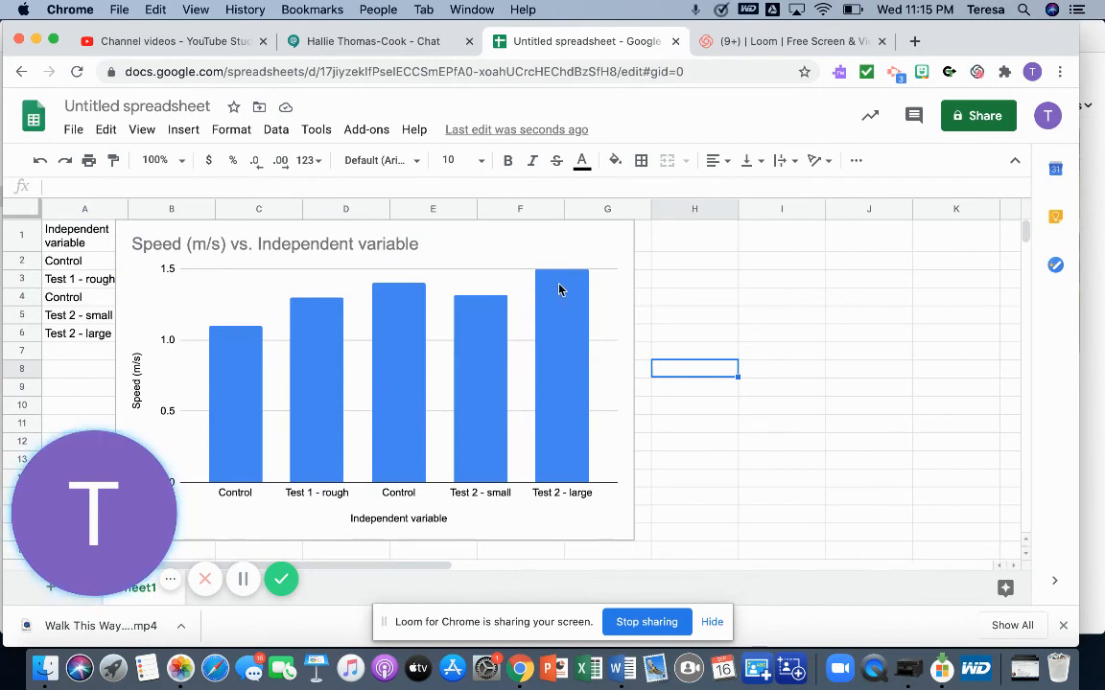
pyautogui.click(553, 233)
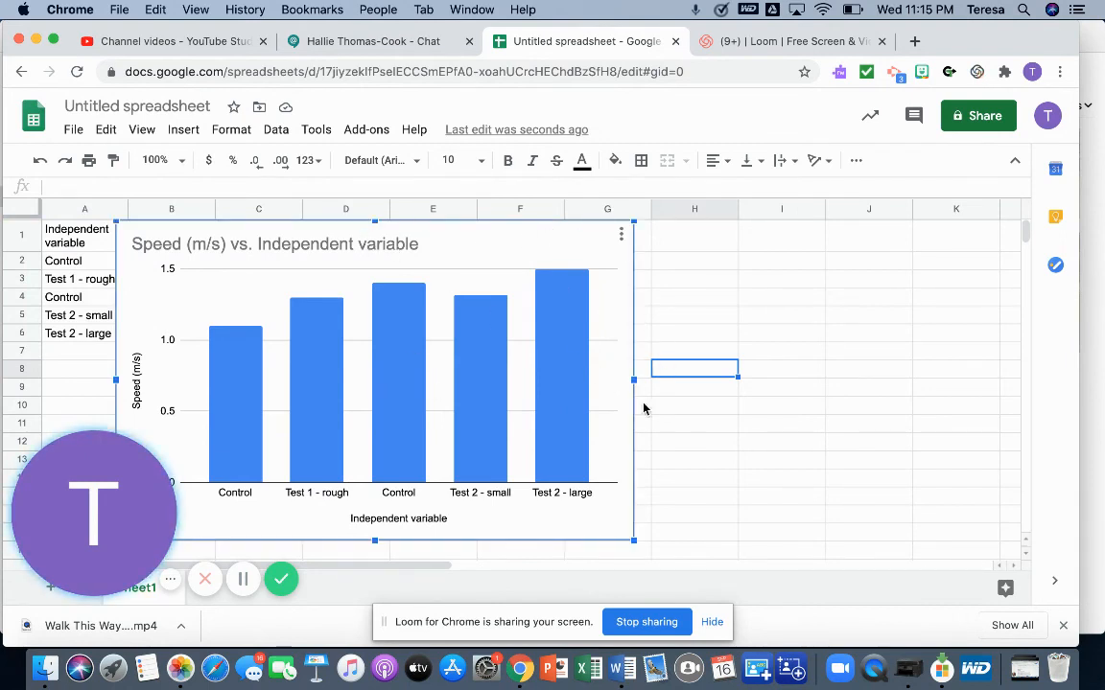
pyautogui.moveTo(326, 353)
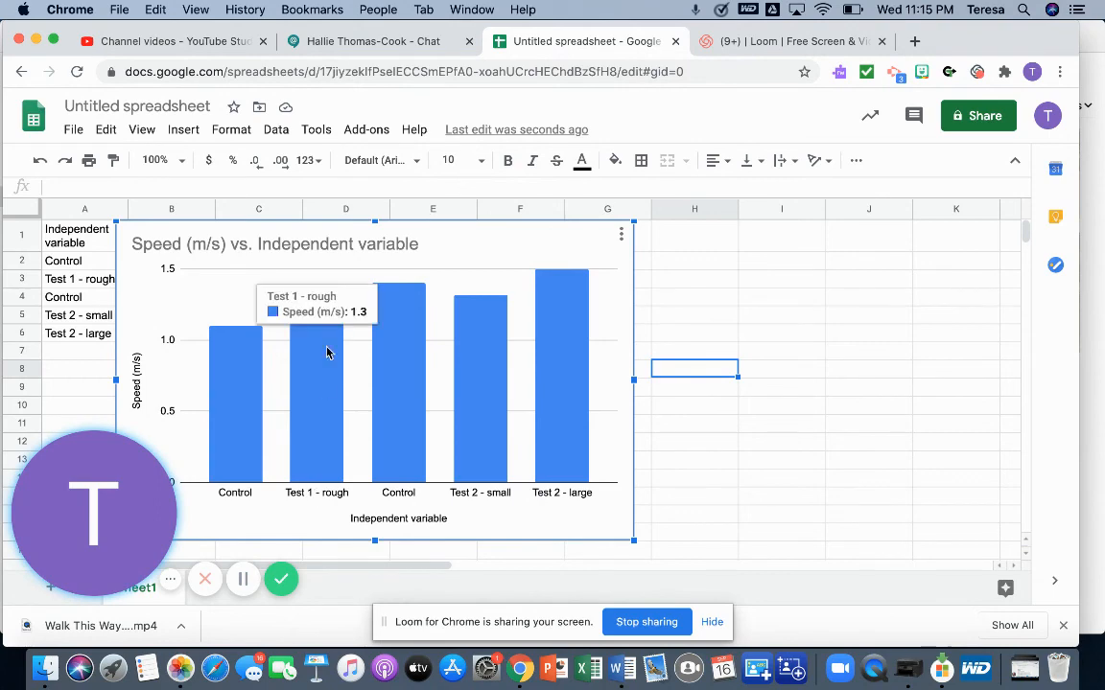
pyautogui.click(692, 296)
pyautogui.click(562, 251)
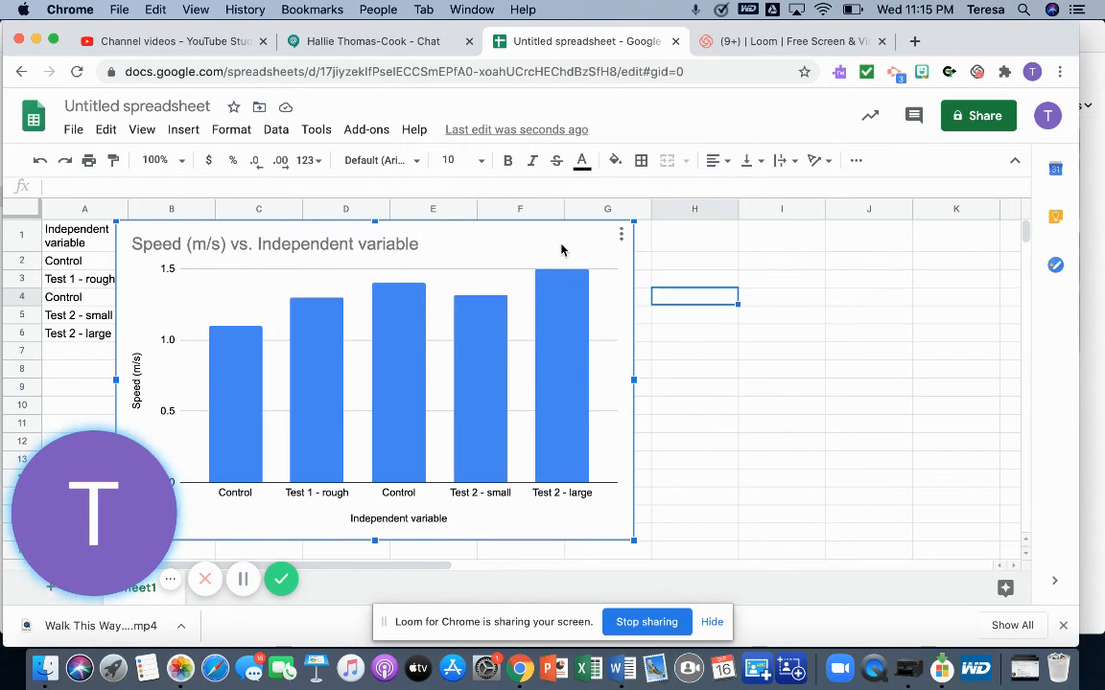
pyautogui.click(106, 128)
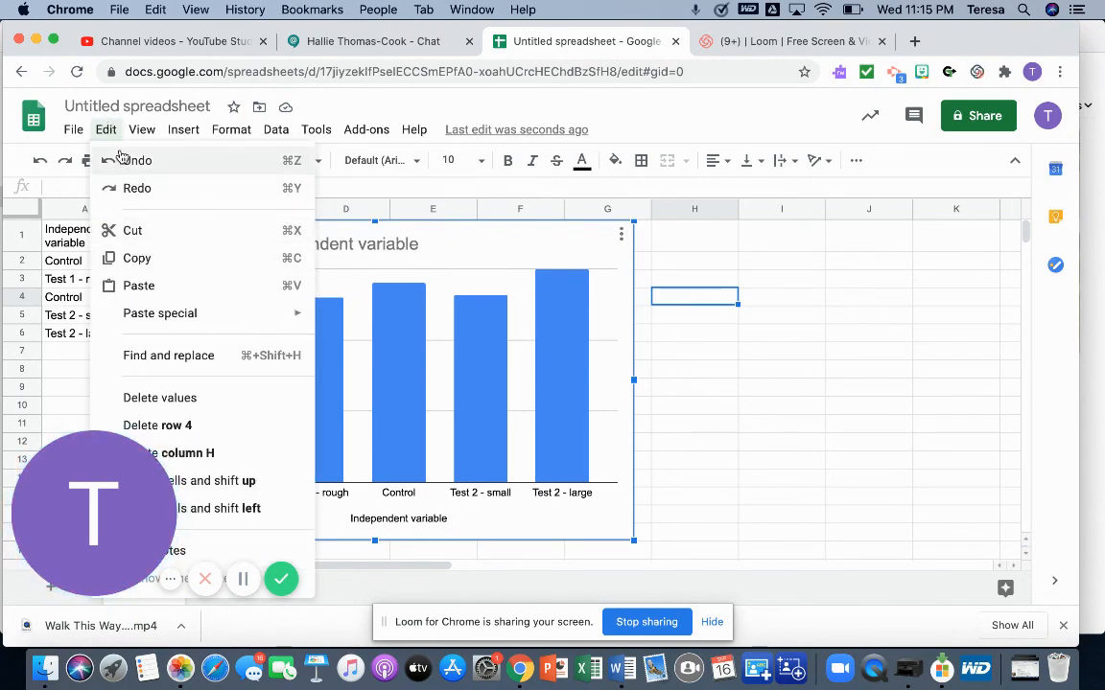
pyautogui.moveTo(142, 129)
pyautogui.click(652, 409)
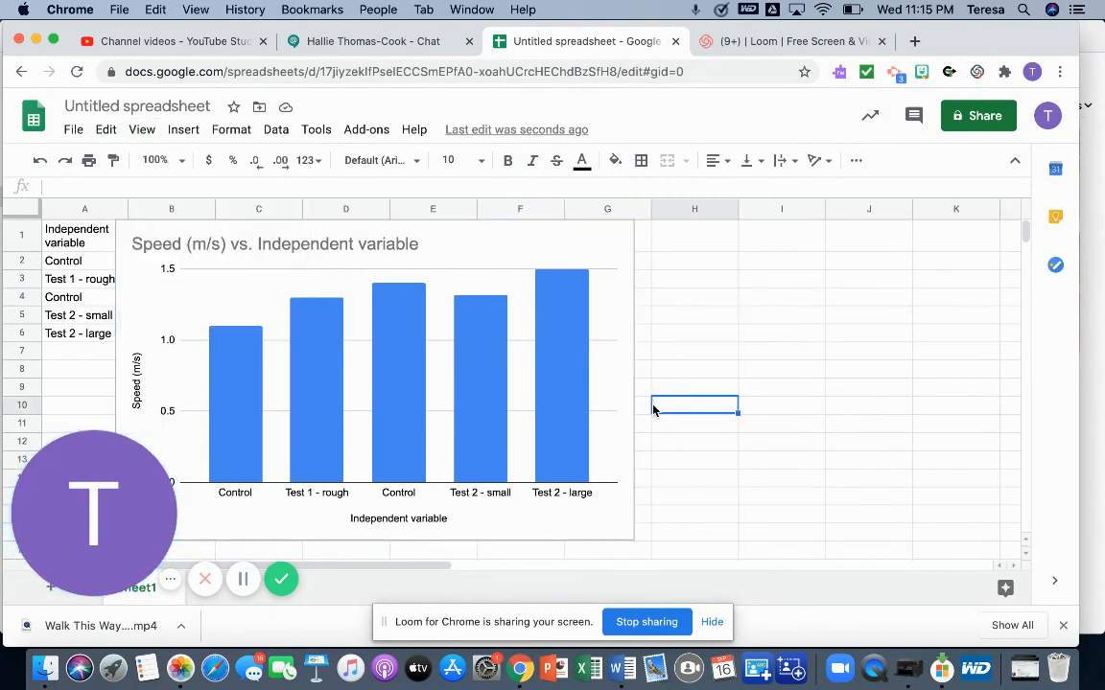